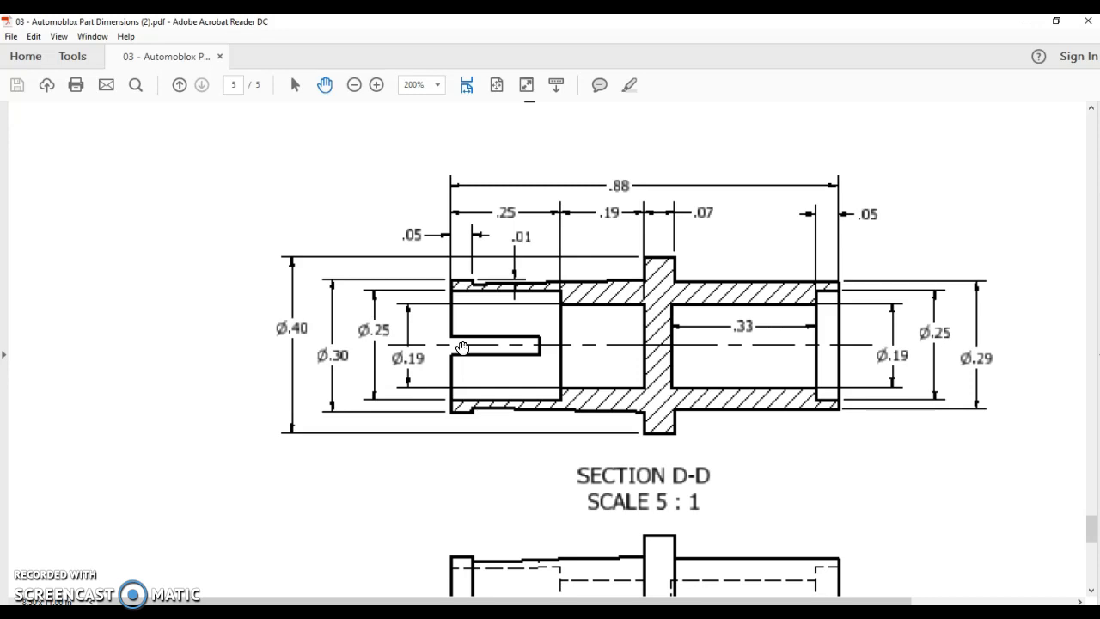
Step: Switch to Fusion 360 and start a new sketch on the front plane
{"action": "left_click", "coordinate": [179, 613]}
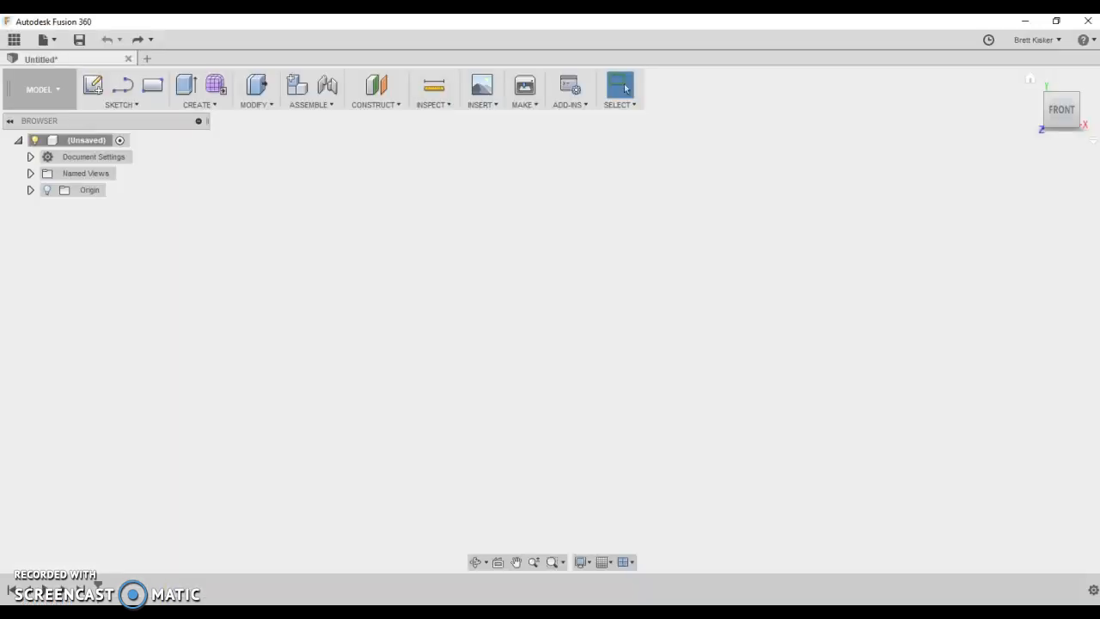
{"action": "left_click", "coordinate": [96, 85]}
{"action": "left_click", "coordinate": [201, 415]}
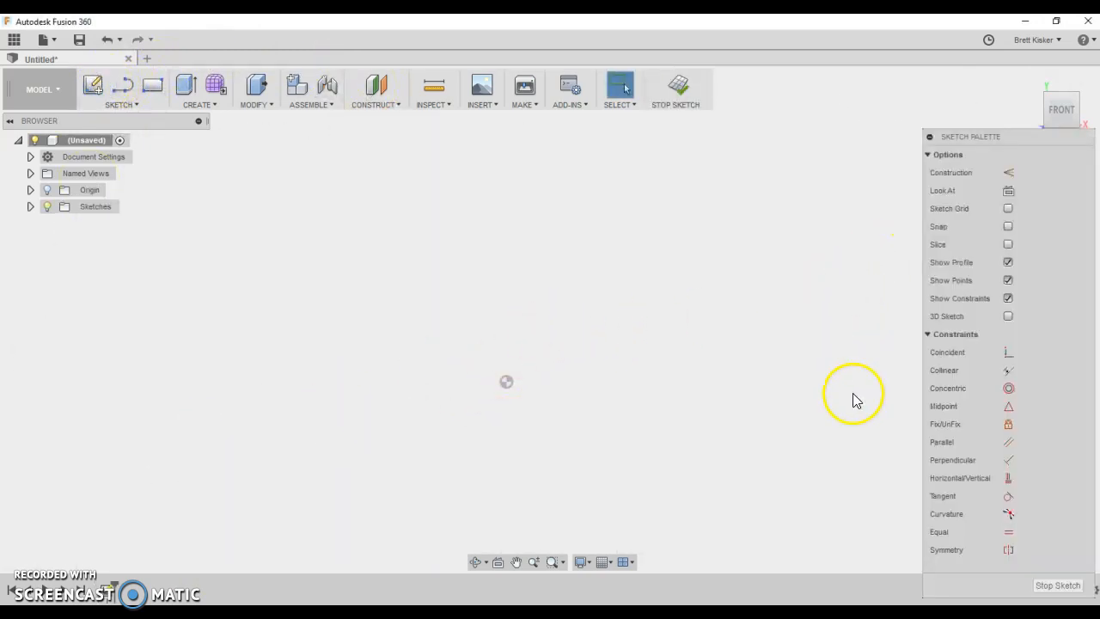
Step: Draw a horizontal line 0.88 in long starting at the origin
{"action": "key", "text": "l"}
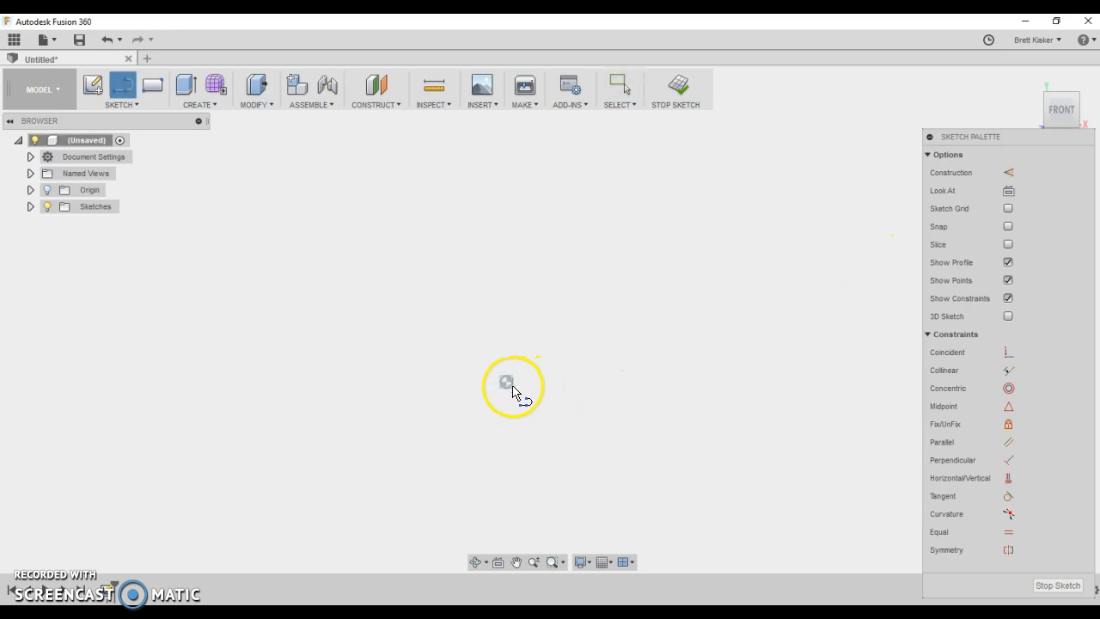
{"action": "left_click", "coordinate": [506, 382]}
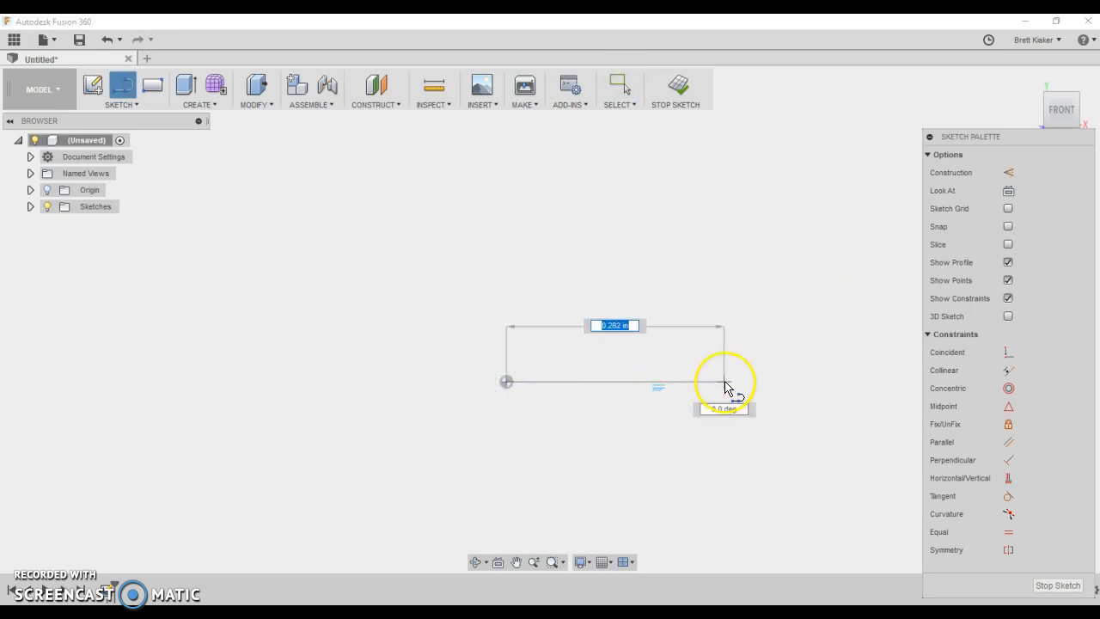
{"action": "type", "text": ".88"}
{"action": "key", "text": "Return"}
{"action": "key", "text": "Escape"}
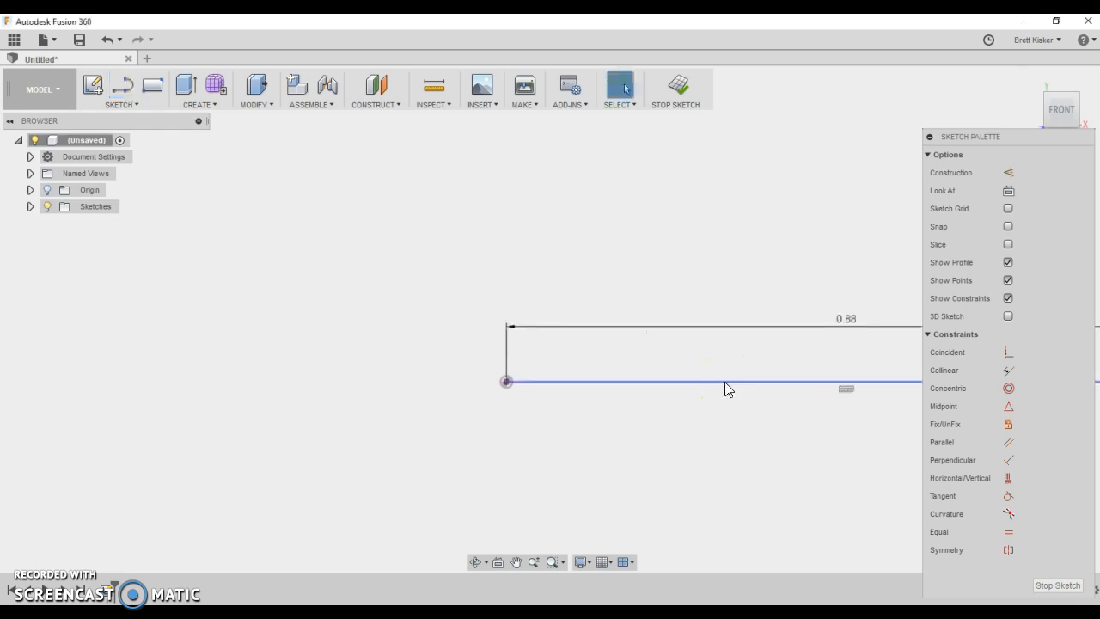
{"action": "scroll", "coordinate": [724, 382], "scroll_direction": "down", "scroll_amount": 2}
{"action": "middle_click_drag", "start_coordinate": [592, 375], "coordinate": [328, 393]}
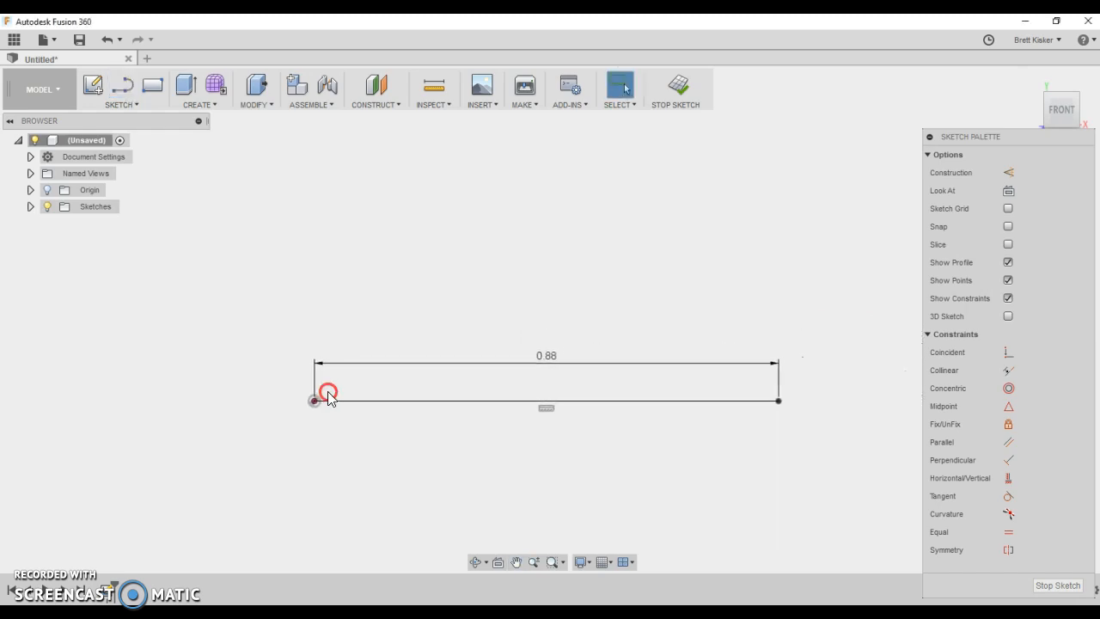
Step: Convert the 0.88 in horizontal line into a construction line
{"action": "right_click", "coordinate": [211, 376]}
{"action": "left_click", "coordinate": [204, 381]}
{"action": "left_click", "coordinate": [552, 401]}
{"action": "left_click", "coordinate": [555, 402]}
{"action": "key", "text": "x"}
{"action": "left_click", "coordinate": [378, 490]}
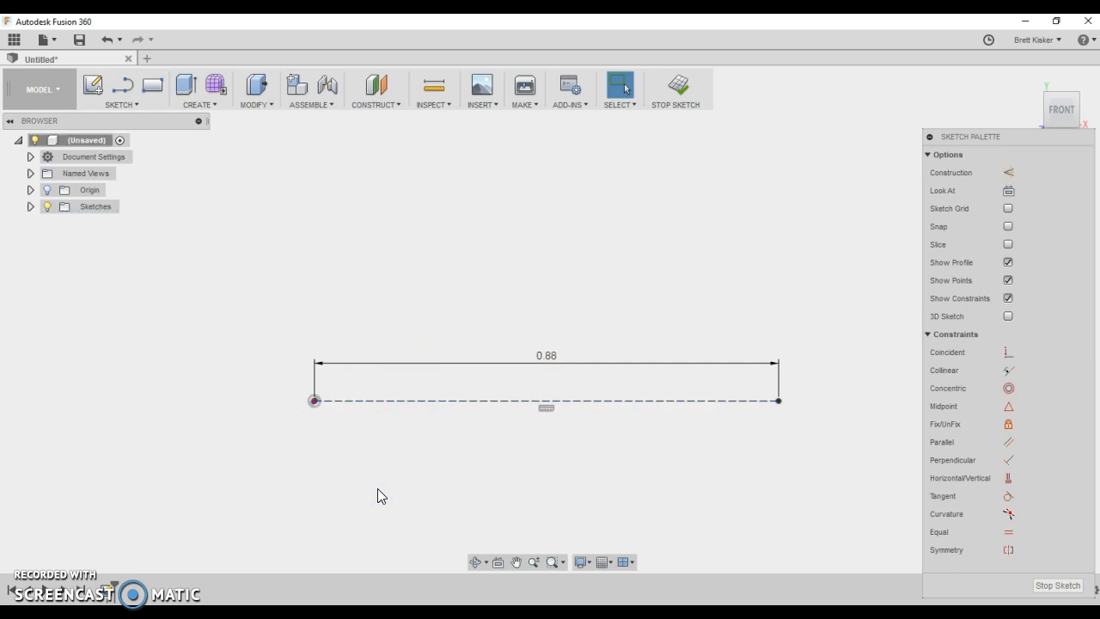
{"action": "left_click", "coordinate": [379, 490]}
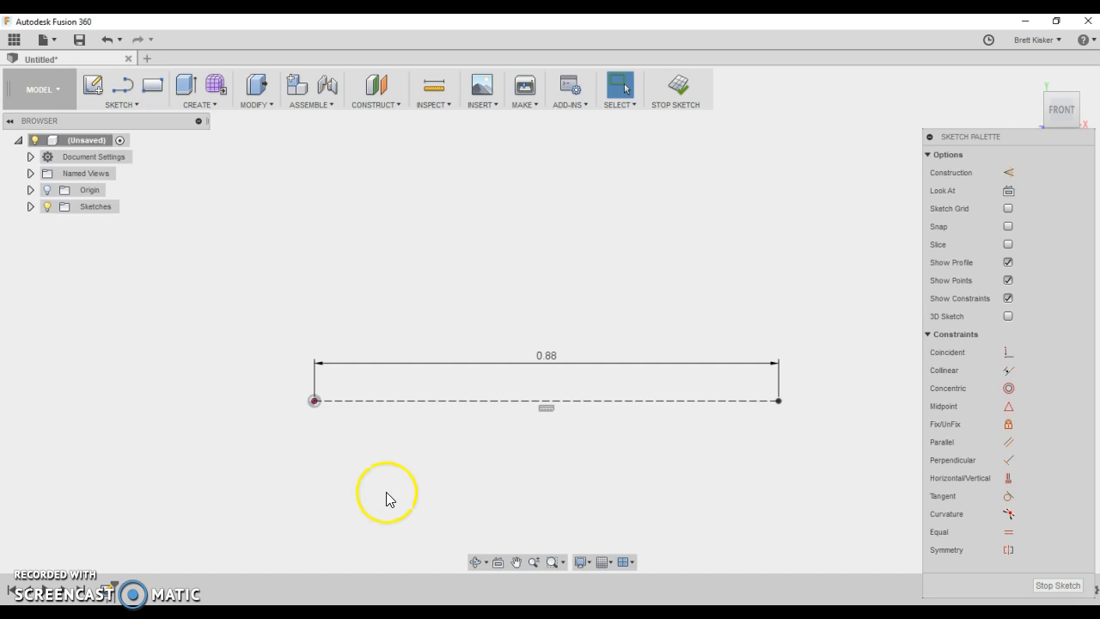
Step: Switch to Acrobat Reader to examine the section D-D view and its dimensions, and return to the profile sketch in Fusion 360
{"action": "left_click", "coordinate": [524, 601]}
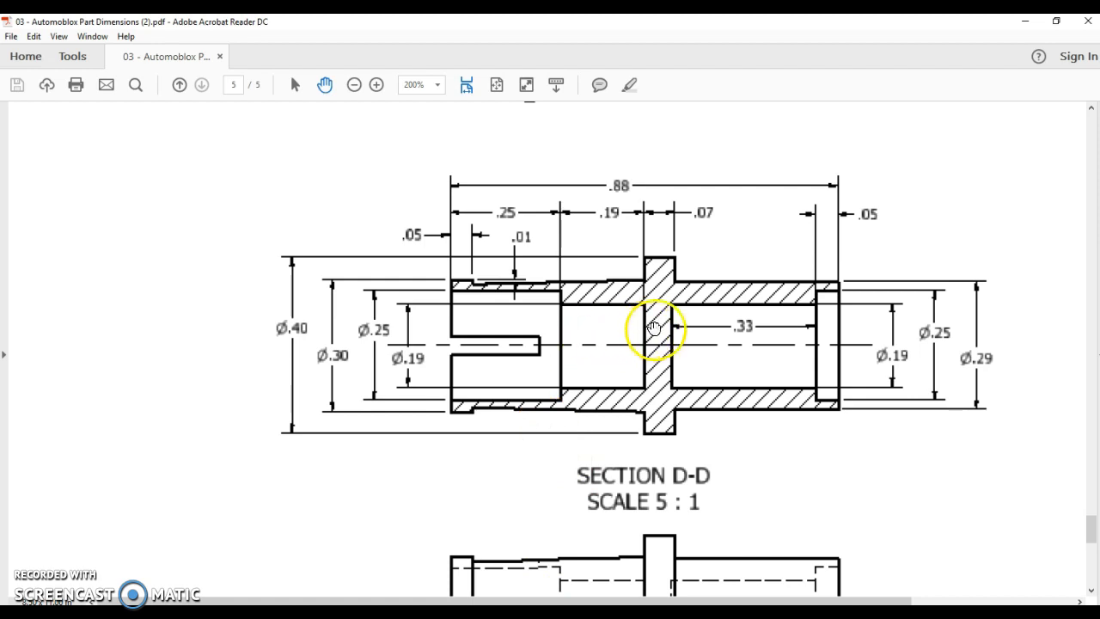
{"action": "scroll", "coordinate": [658, 330], "scroll_direction": "up", "scroll_amount": 1}
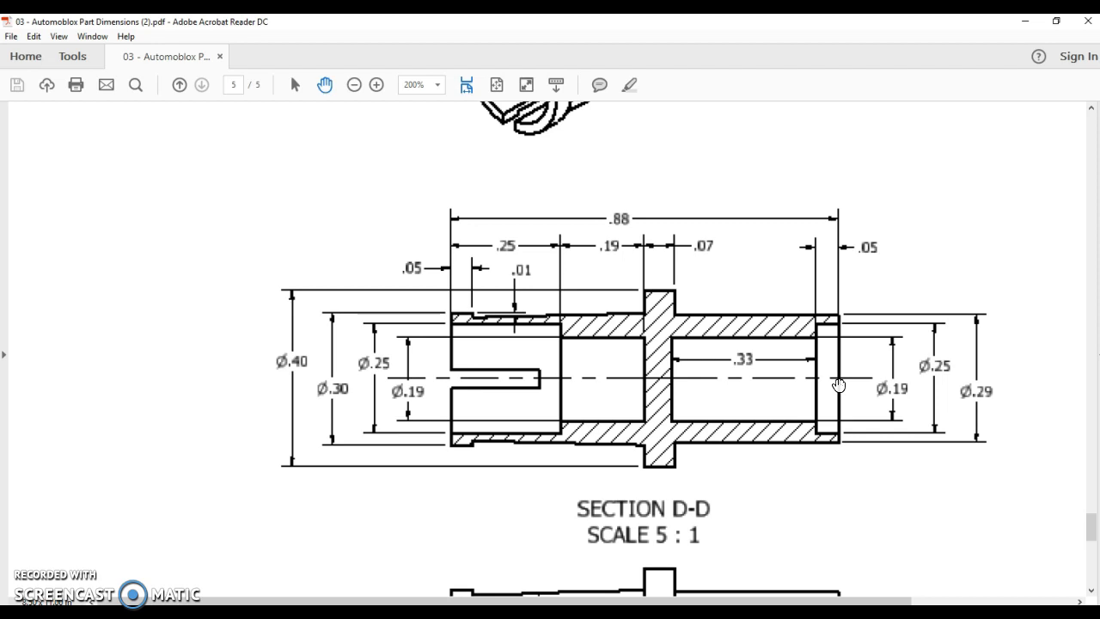
{"action": "left_click", "coordinate": [36, 573]}
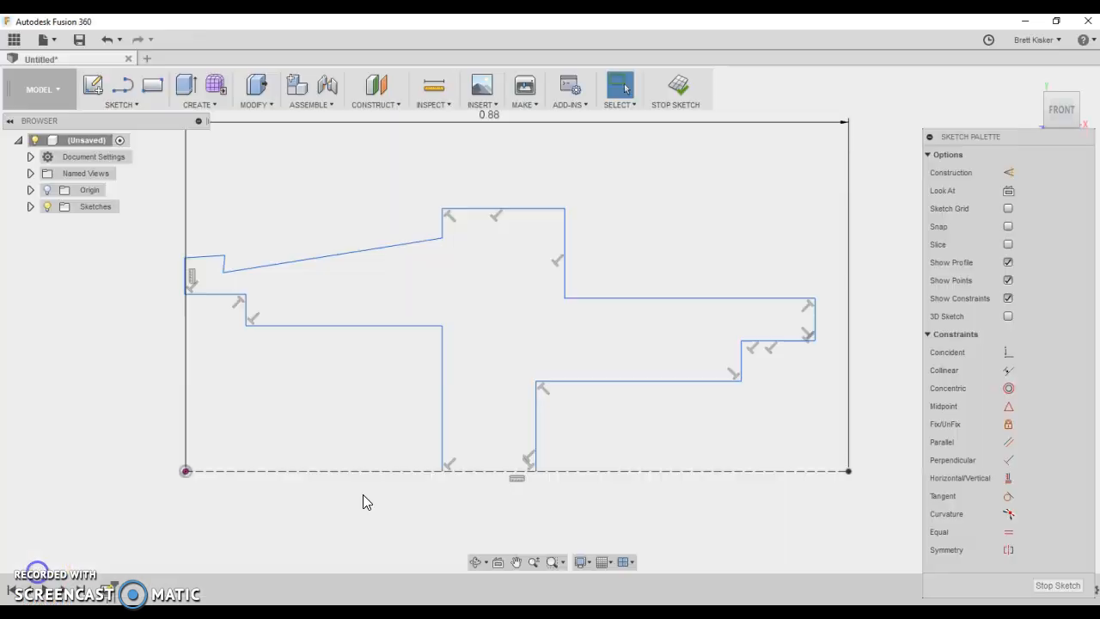
{"action": "scroll", "coordinate": [362, 495], "scroll_direction": "down", "scroll_amount": 1}
{"action": "middle_click_drag", "start_coordinate": [361, 496], "coordinate": [352, 509]}
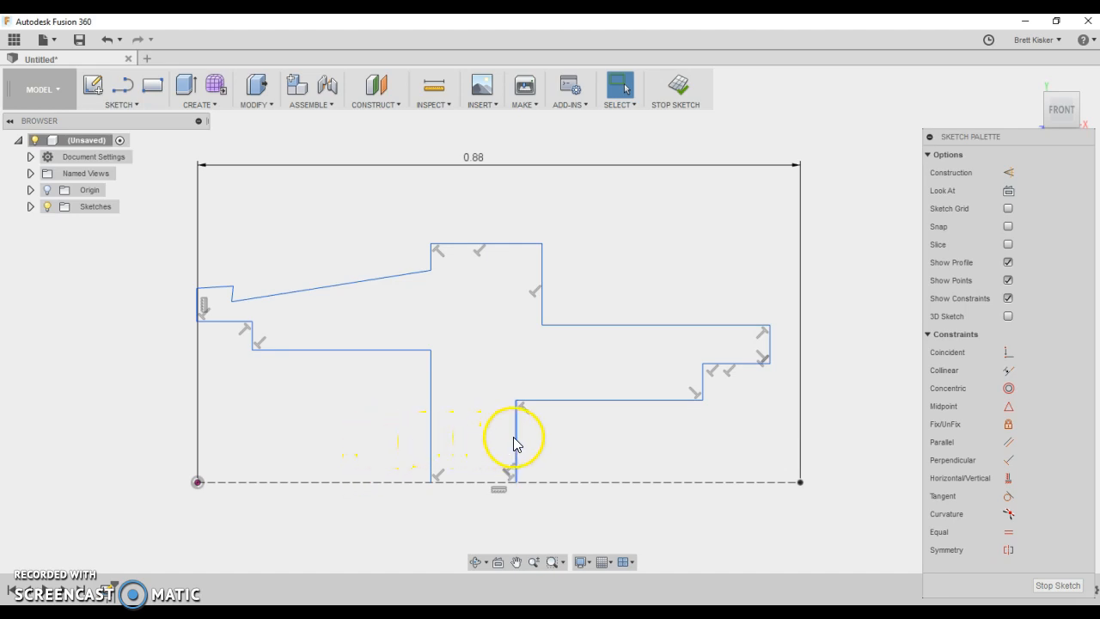
Step: Move the right vertical edge of the profile's raised flange slightly to the right, widening the flange
{"action": "left_click", "coordinate": [541, 266]}
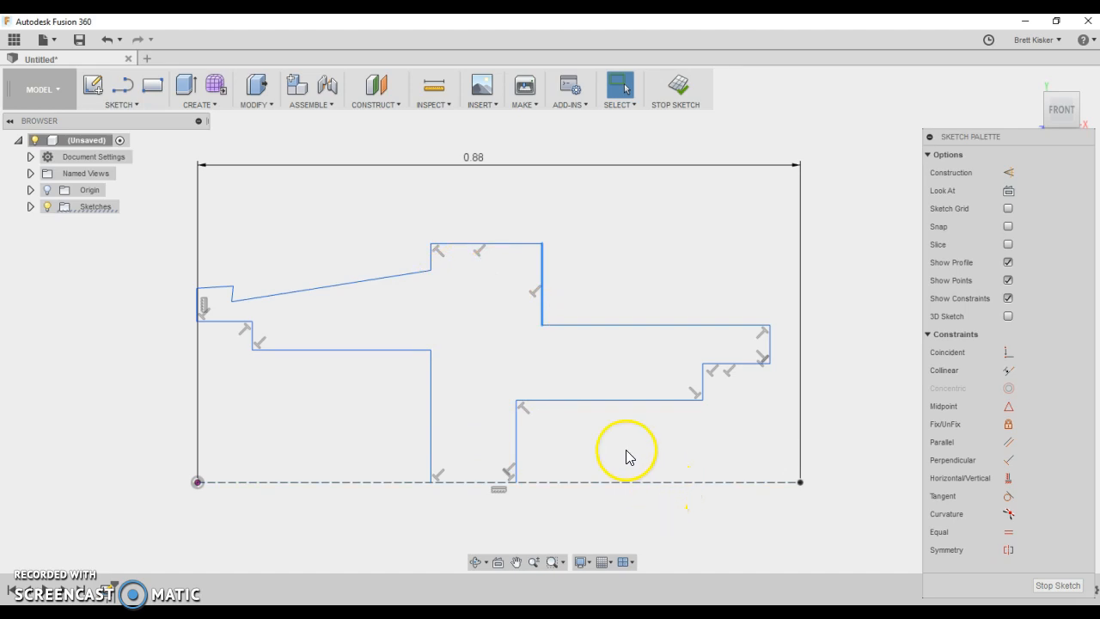
{"action": "mouse_move", "coordinate": [543, 276]}
{"action": "left_mouse_down"}
{"action": "mouse_move", "coordinate": [504, 273]}
{"action": "mouse_move", "coordinate": [559, 289]}
{"action": "left_mouse_up"}
{"action": "left_click", "coordinate": [555, 292]}
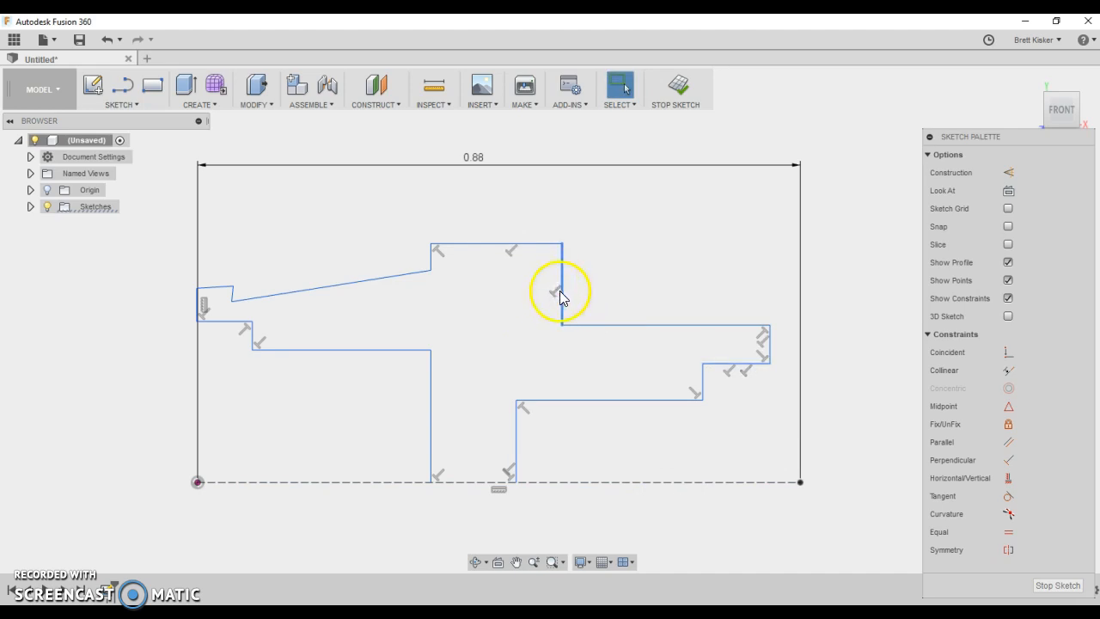
{"action": "left_click", "coordinate": [1008, 370]}
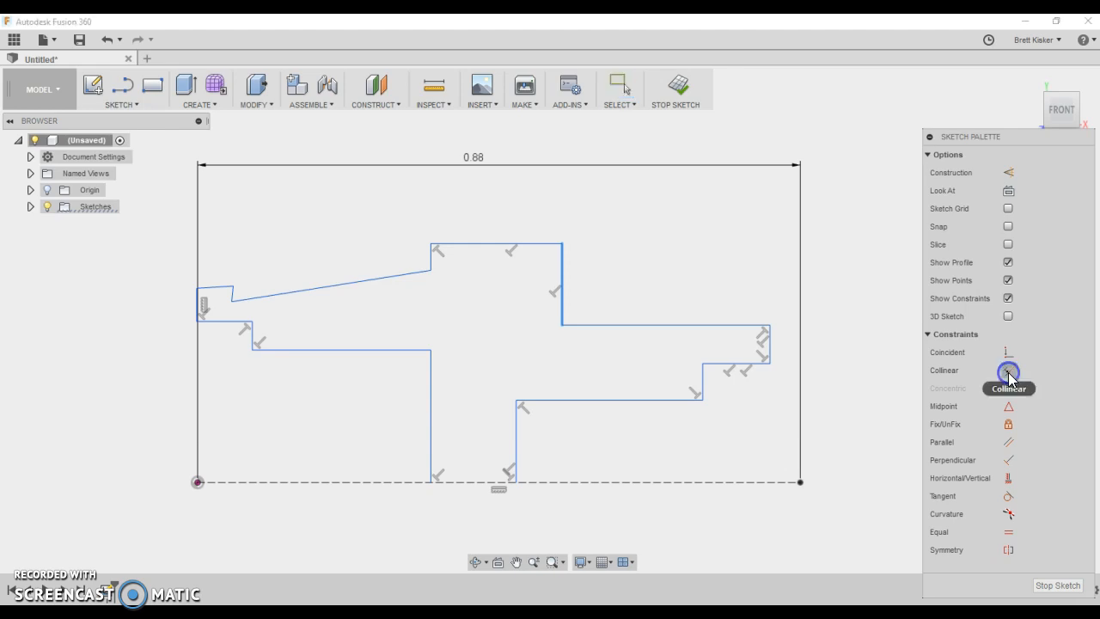
{"action": "left_click", "coordinate": [431, 399]}
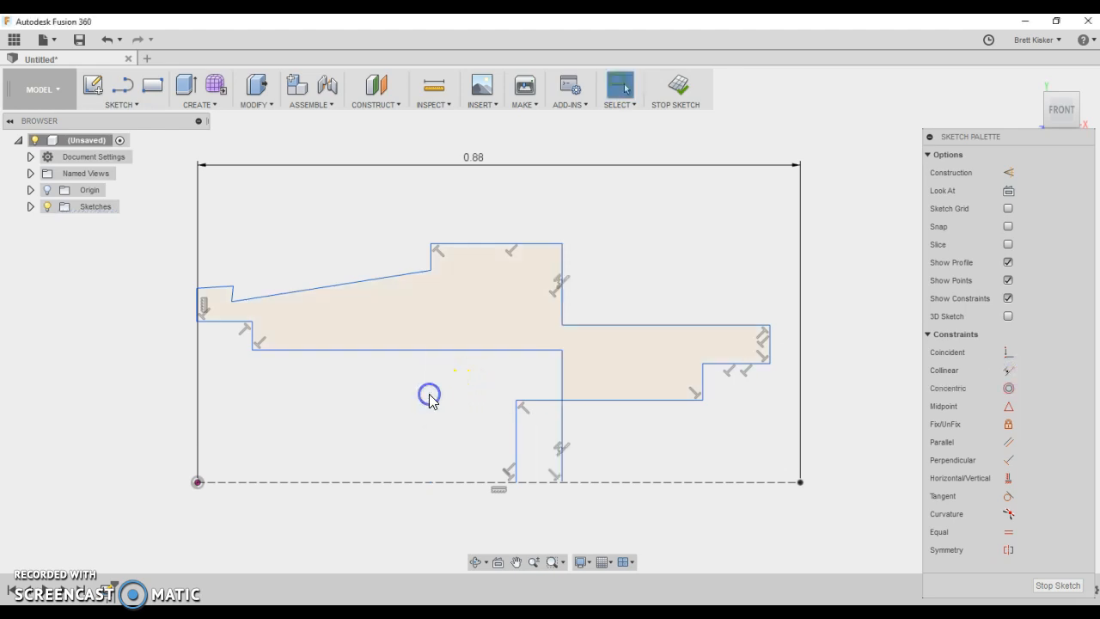
{"action": "left_click", "coordinate": [423, 275]}
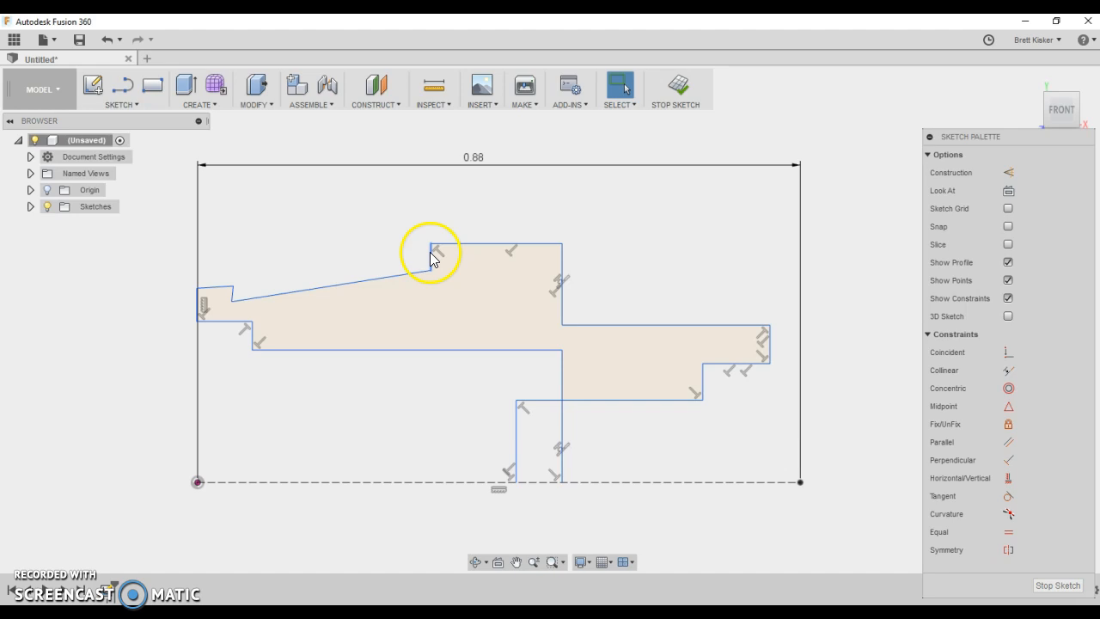
{"action": "key", "text": "ctrl+z"}
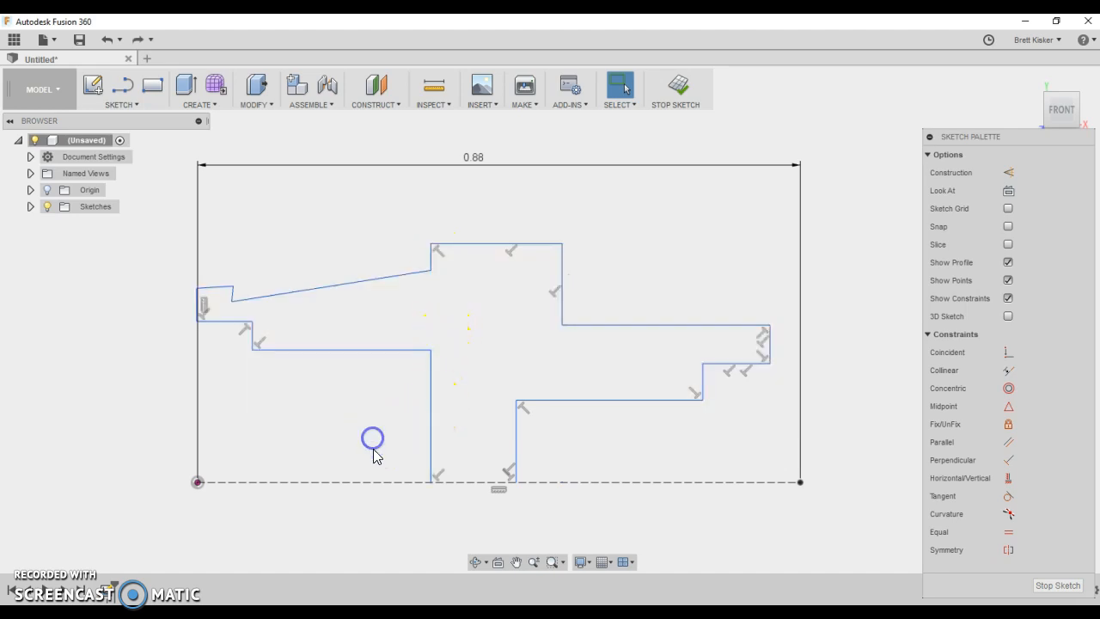
Step: Make the flange's short left edge collinear with the left inner vertical edge below it, and shift both slightly to the right
{"action": "left_click", "coordinate": [1008, 370]}
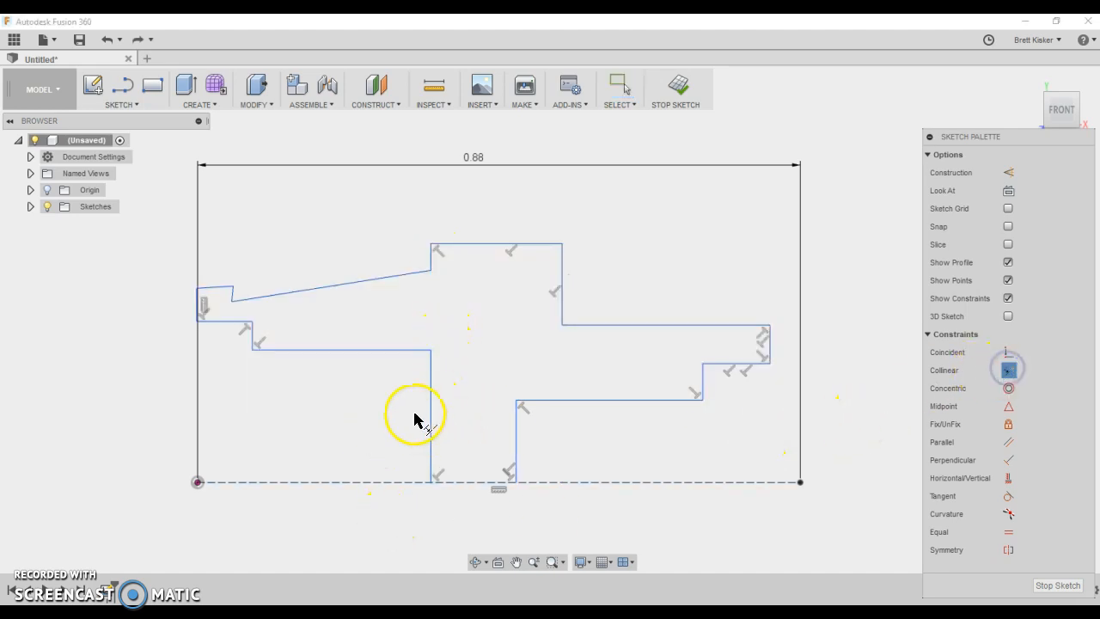
{"action": "left_click", "coordinate": [431, 397]}
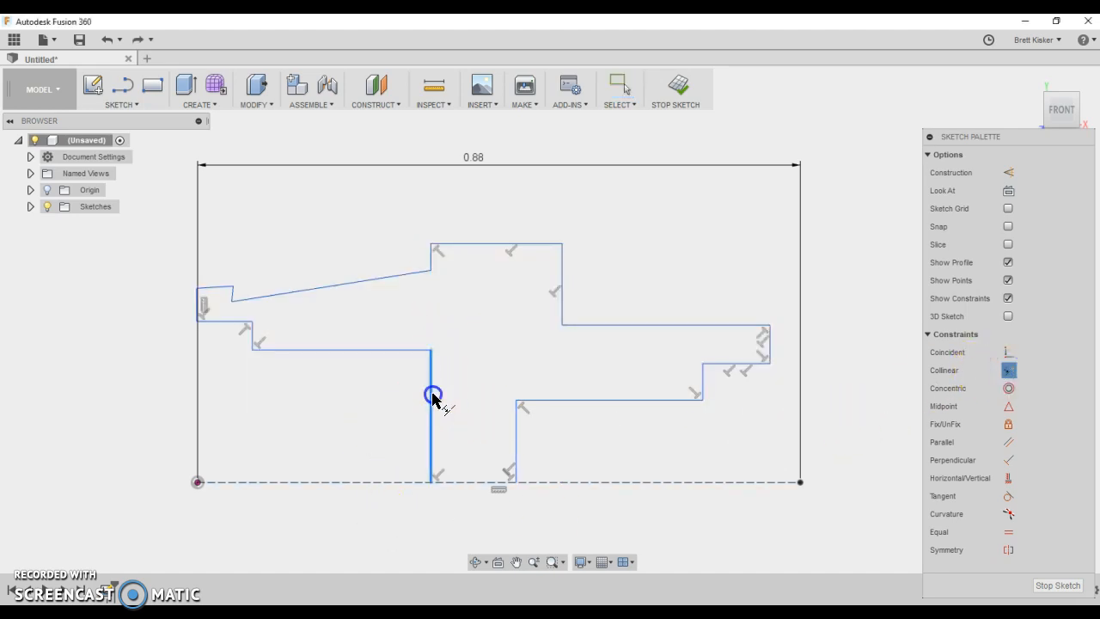
{"action": "left_click", "coordinate": [432, 259]}
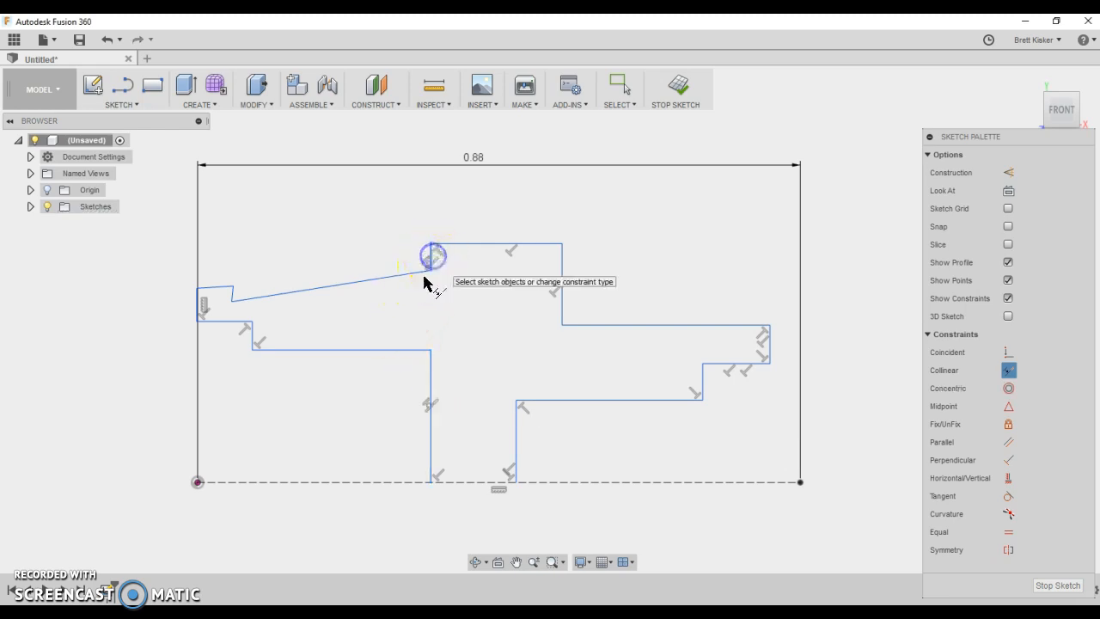
{"action": "right_click", "coordinate": [358, 402]}
{"action": "left_click", "coordinate": [401, 407]}
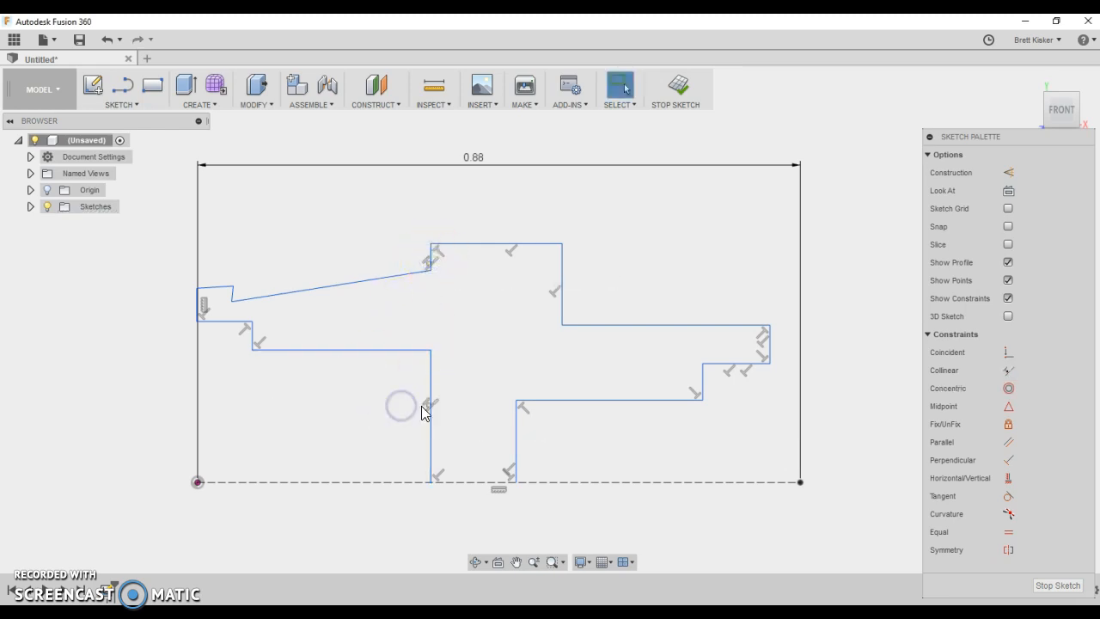
{"action": "mouse_move", "coordinate": [429, 413]}
{"action": "left_mouse_down"}
{"action": "mouse_move", "coordinate": [430, 380]}
{"action": "mouse_move", "coordinate": [356, 381]}
{"action": "mouse_move", "coordinate": [451, 392]}
{"action": "left_mouse_up"}
{"action": "left_click", "coordinate": [387, 403]}
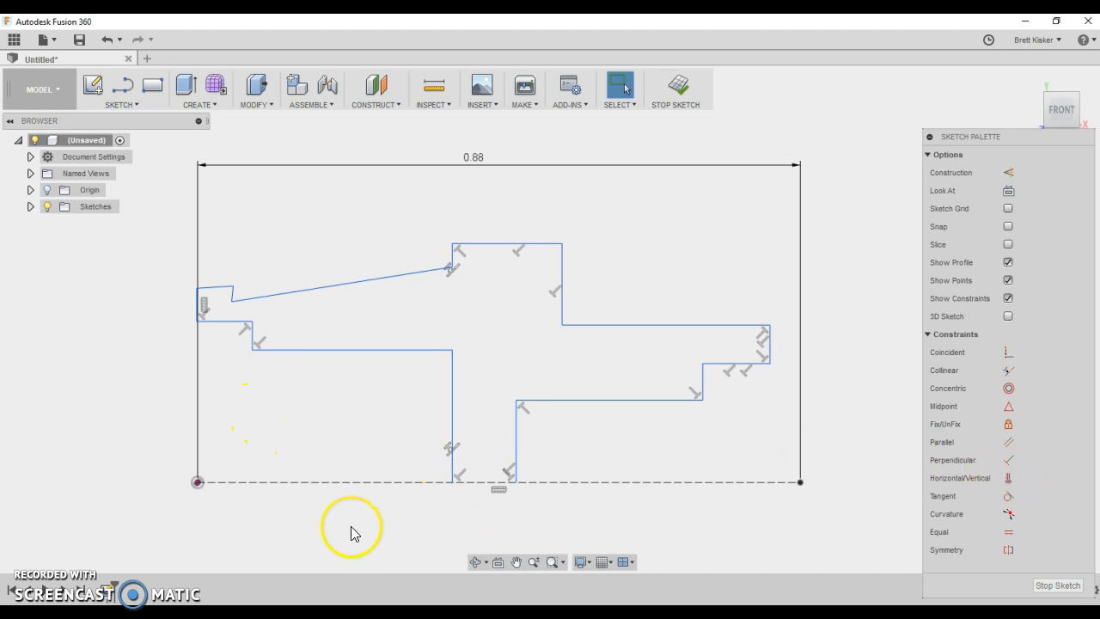
Step: Align the profile's lower left-end corner vertically with the origin and its lower right-end corner with the construction line's right endpoint
{"action": "left_click", "coordinate": [1010, 478]}
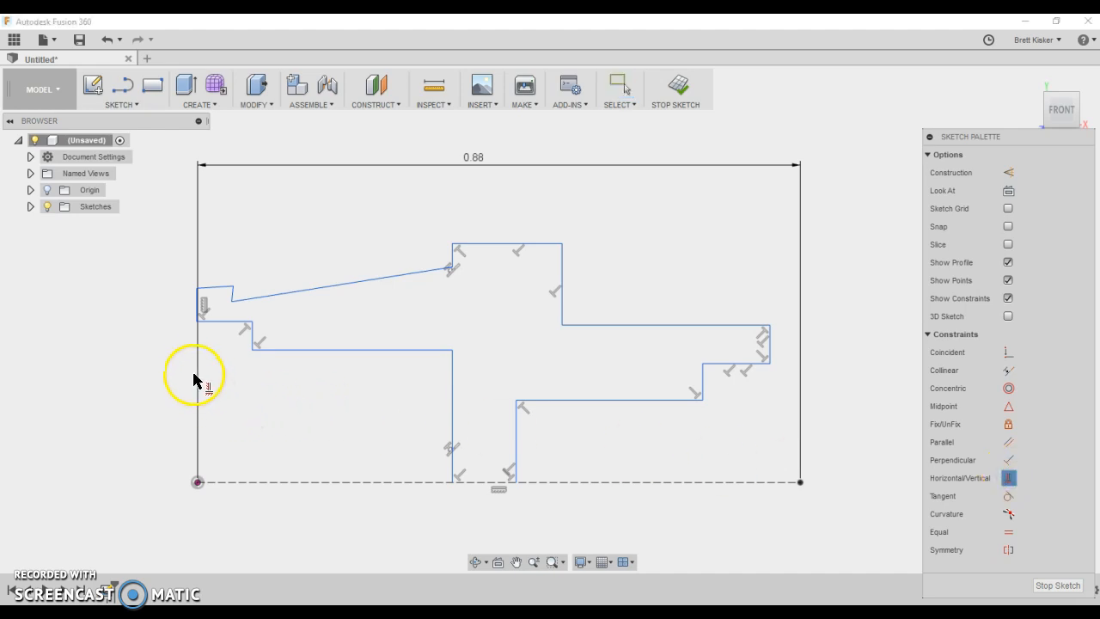
{"action": "left_click", "coordinate": [196, 320]}
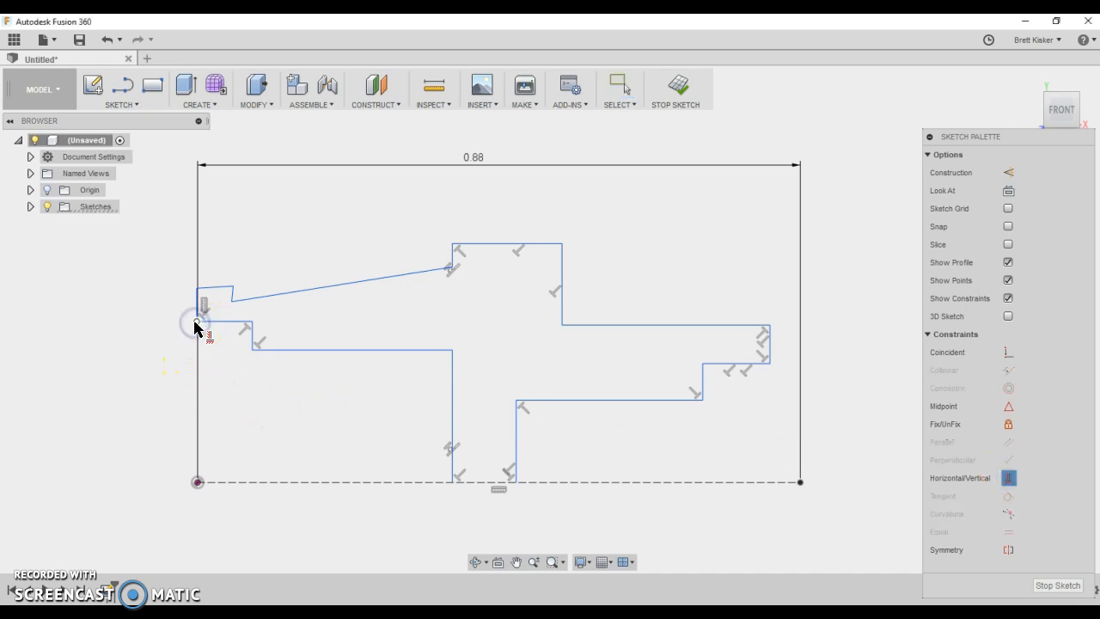
{"action": "left_click", "coordinate": [197, 482]}
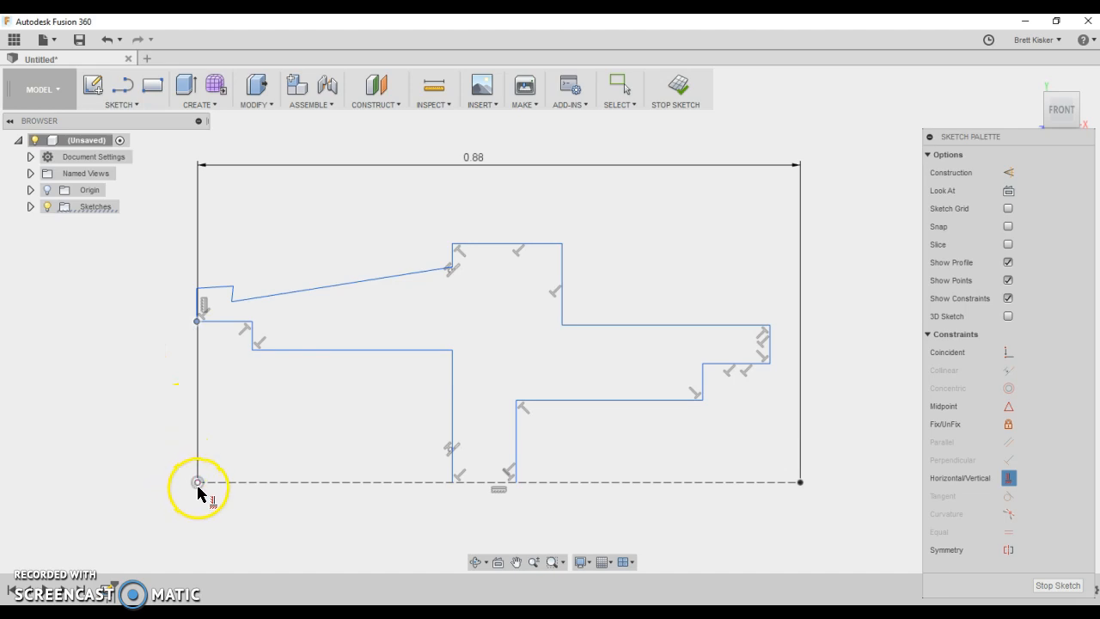
{"action": "left_click", "coordinate": [196, 483]}
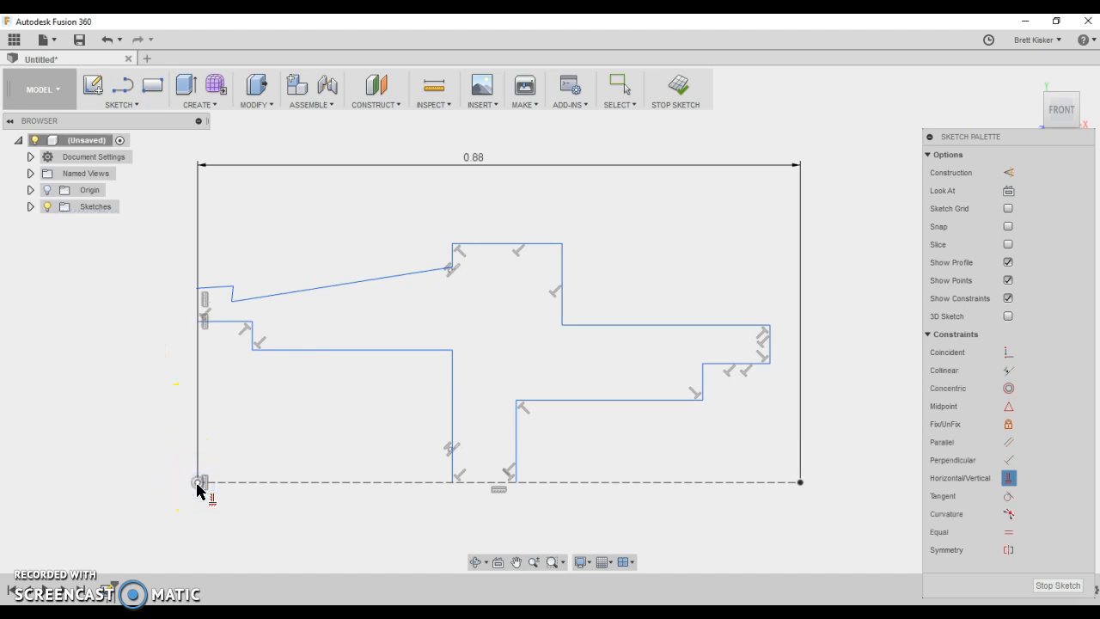
{"action": "left_click", "coordinate": [769, 363]}
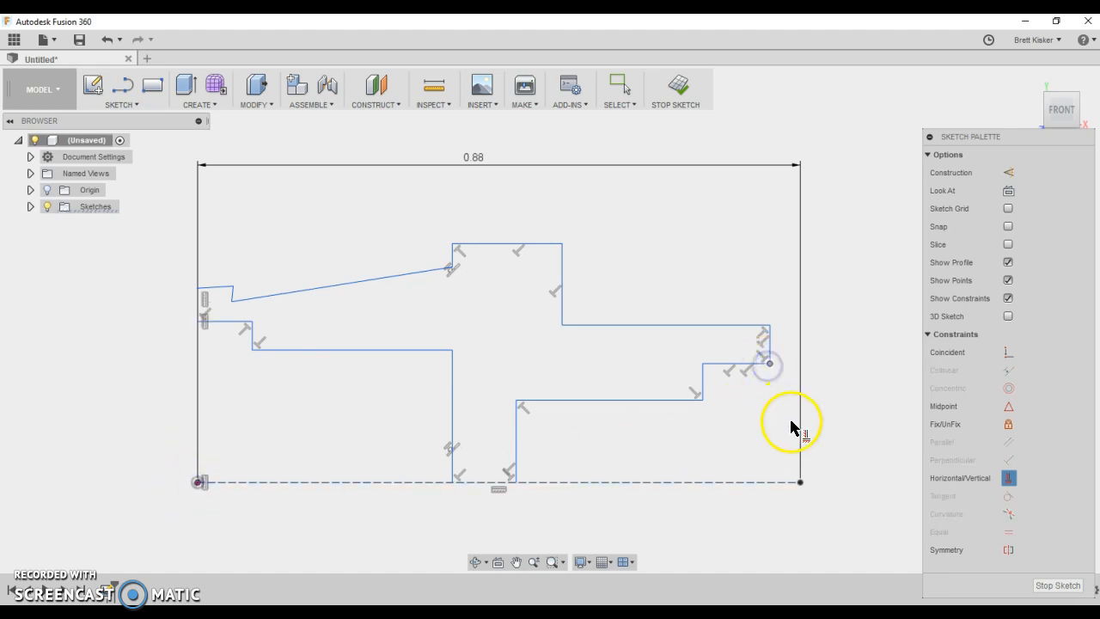
{"action": "left_click", "coordinate": [800, 482]}
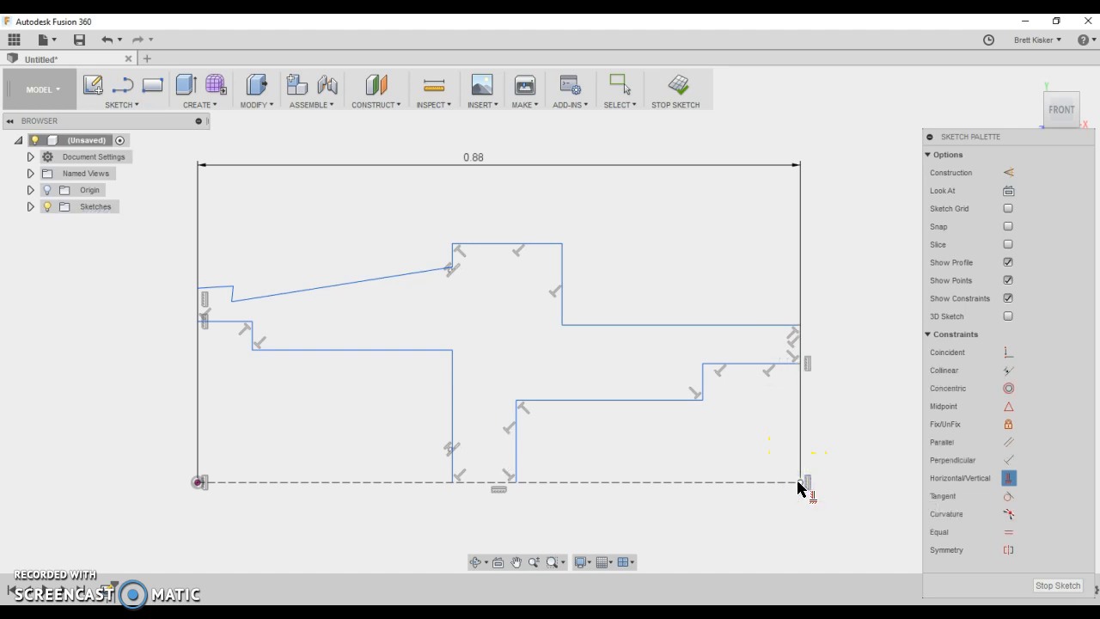
{"action": "right_click", "coordinate": [592, 542]}
{"action": "left_click", "coordinate": [633, 542]}
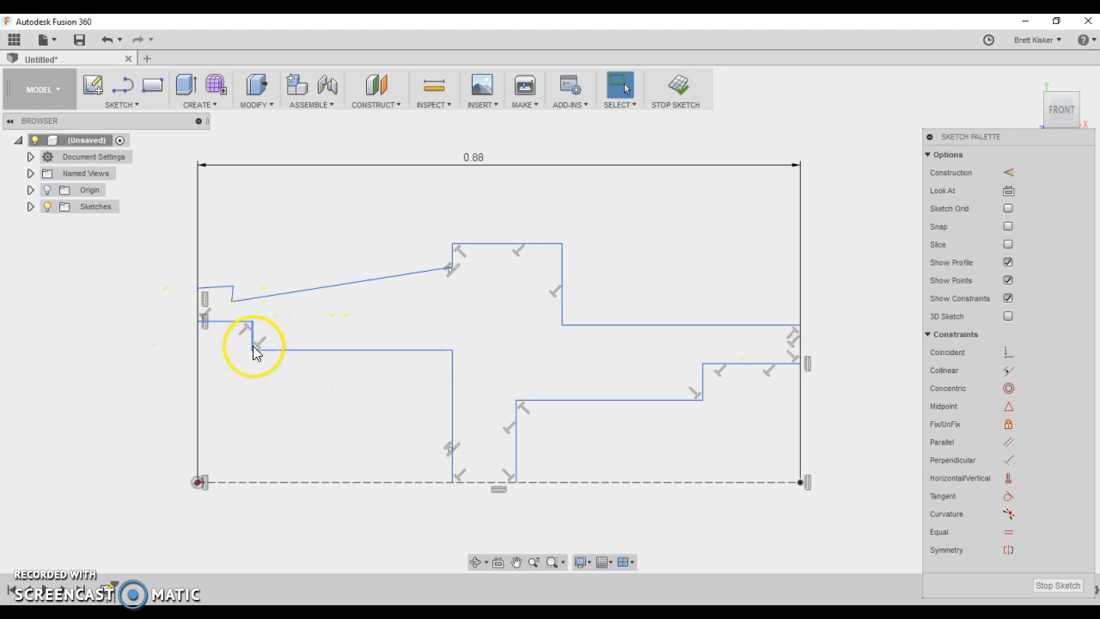
Step: Constrain the short top edge at the profile's left end to horizontal and the short step edge beside it to vertical
{"action": "left_click", "coordinate": [1009, 478]}
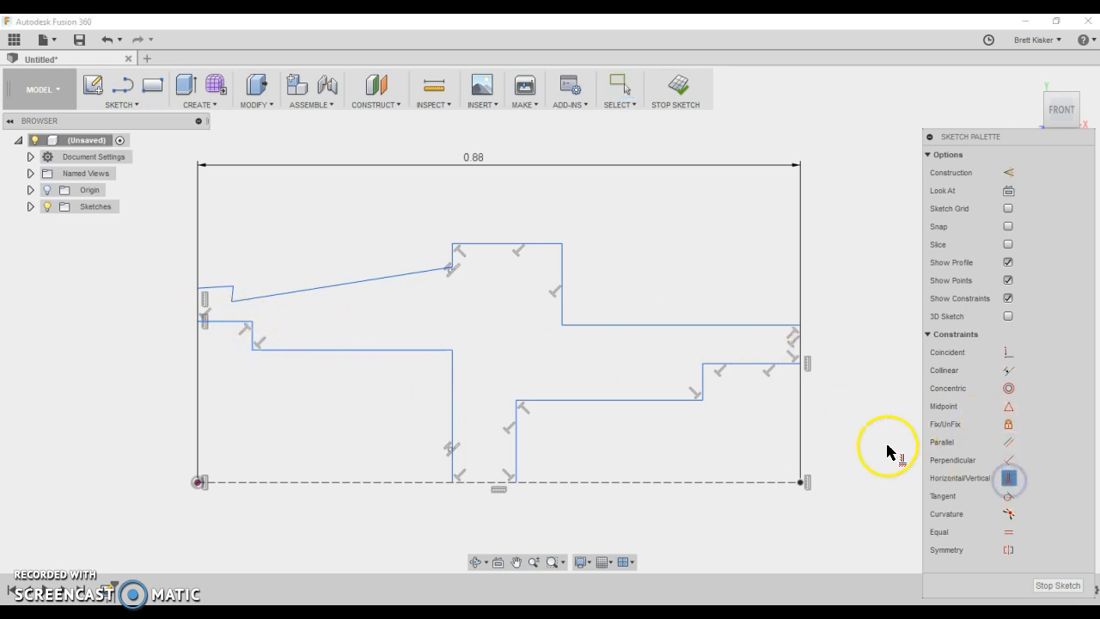
{"action": "scroll", "coordinate": [202, 288], "scroll_direction": "up", "scroll_amount": 5}
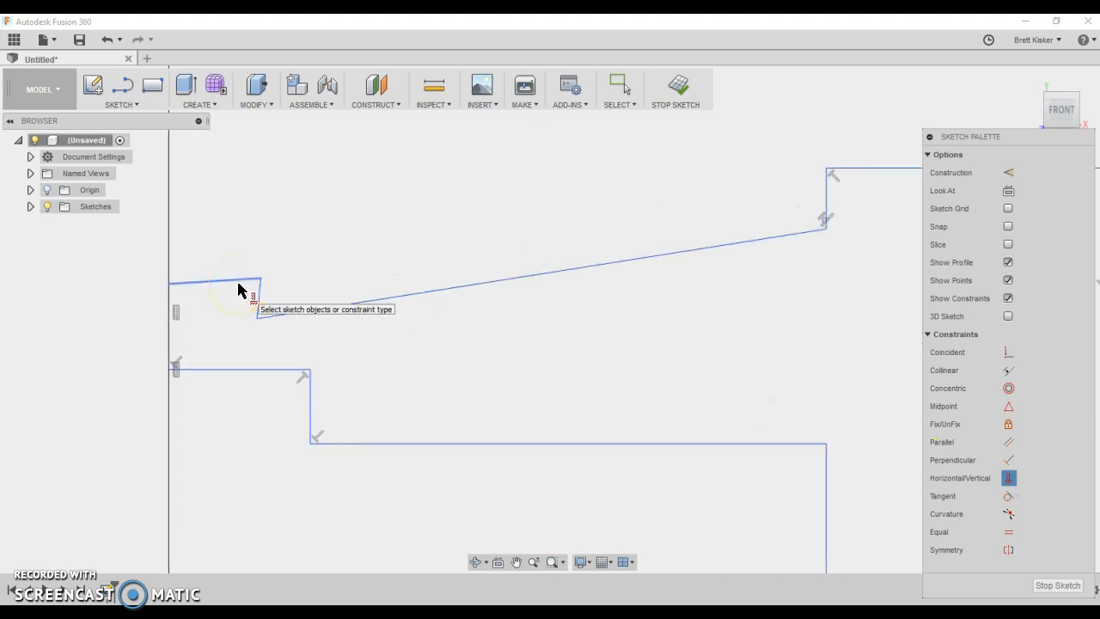
{"action": "left_click", "coordinate": [238, 286]}
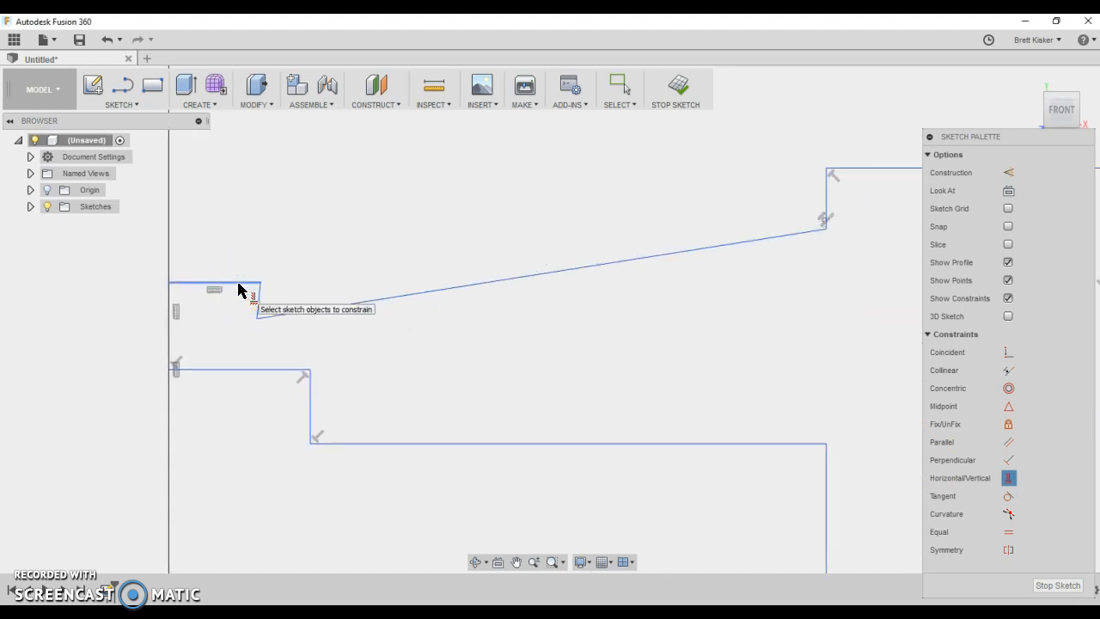
{"action": "left_click", "coordinate": [257, 309]}
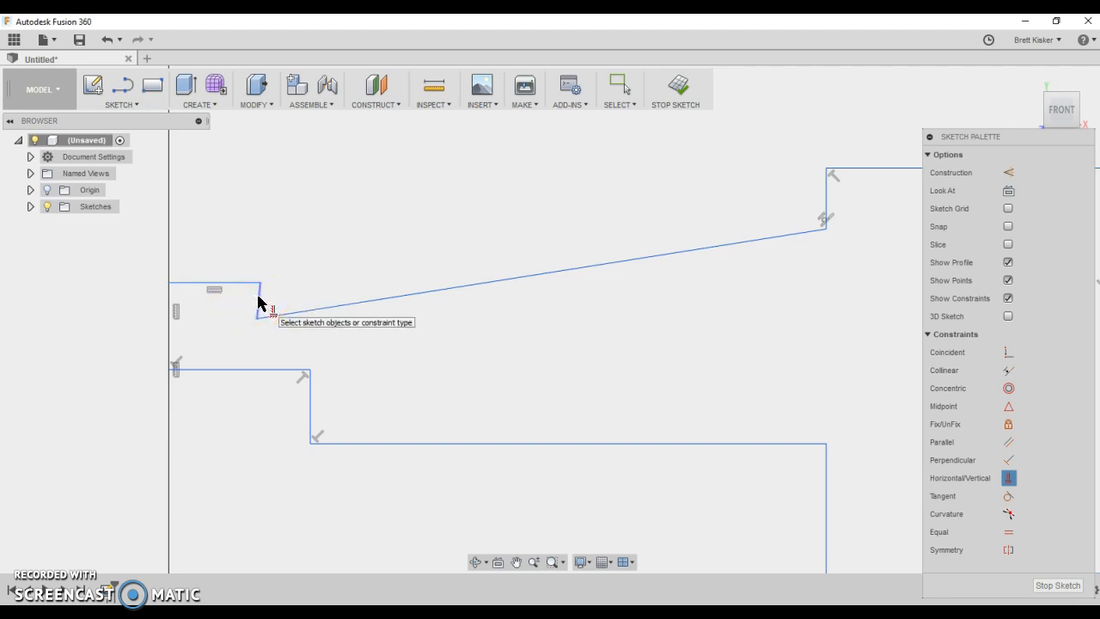
{"action": "left_click", "coordinate": [258, 301]}
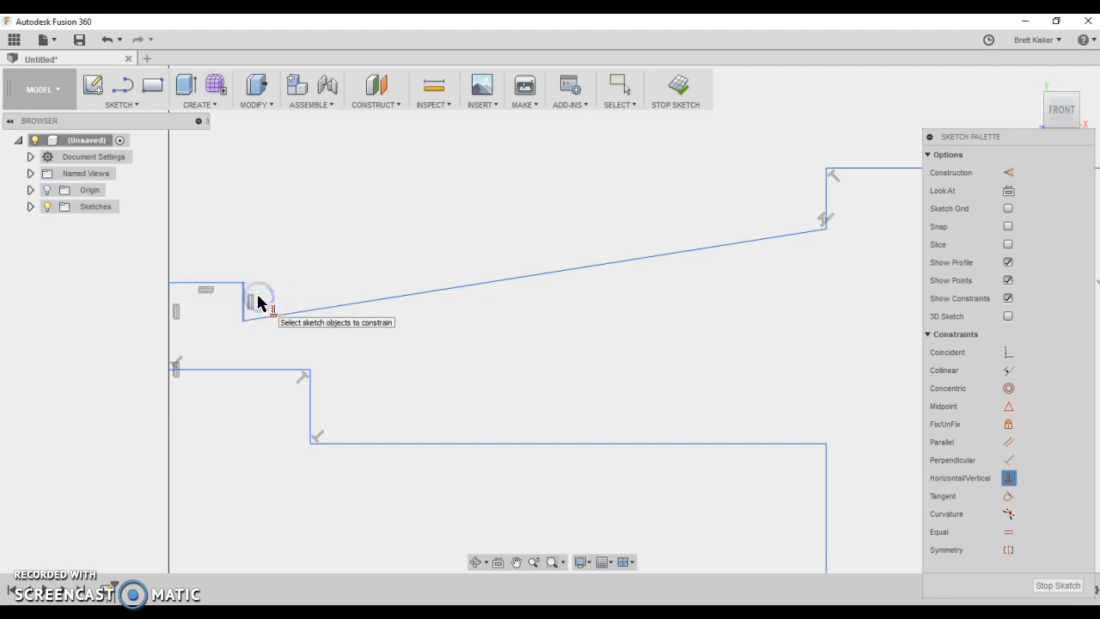
Step: Draw a line along the construction line joining the lower ends of the two inner vertical edges, closing the profile
{"action": "right_click", "coordinate": [303, 247]}
{"action": "left_click", "coordinate": [358, 250]}
{"action": "scroll", "coordinate": [523, 300], "scroll_direction": "down", "scroll_amount": 5}
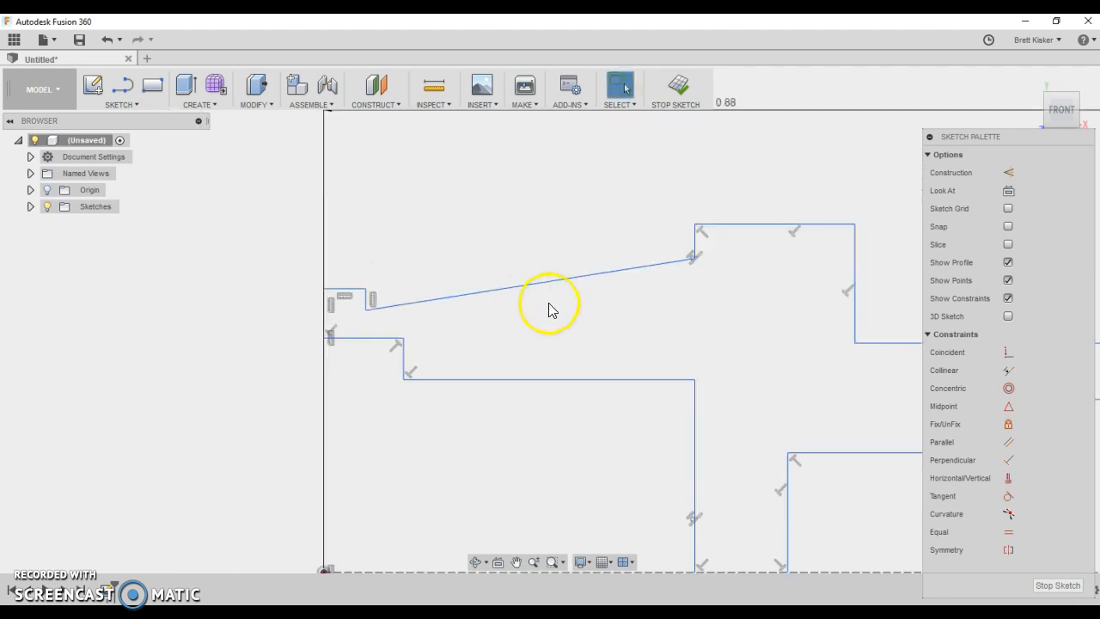
{"action": "middle_click_drag", "start_coordinate": [680, 336], "coordinate": [471, 302]}
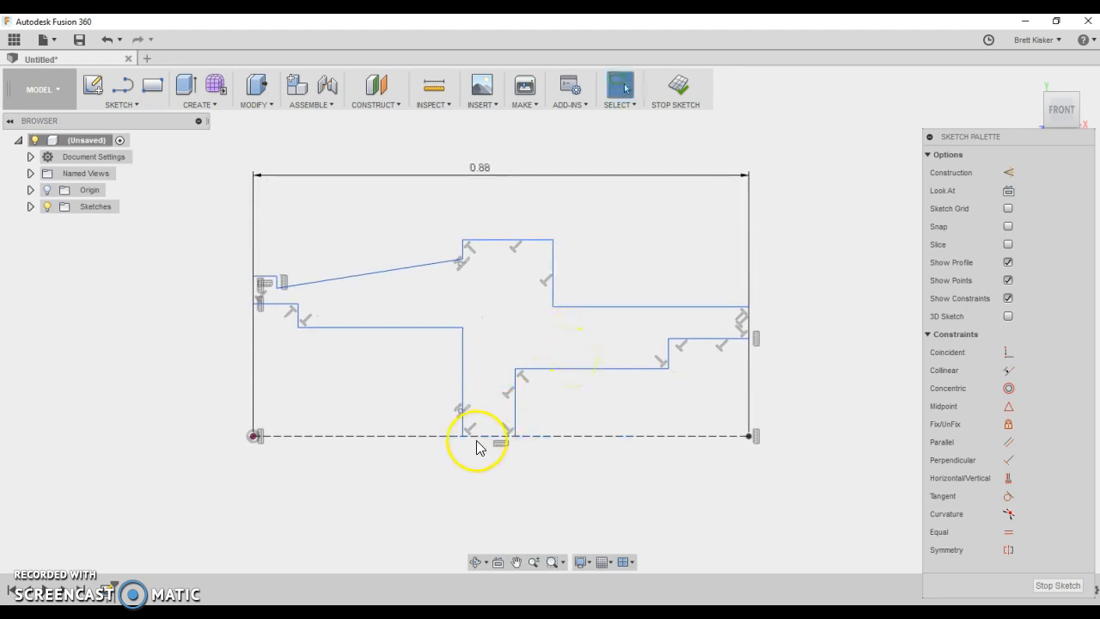
{"action": "scroll", "coordinate": [511, 440], "scroll_direction": "up", "scroll_amount": 6}
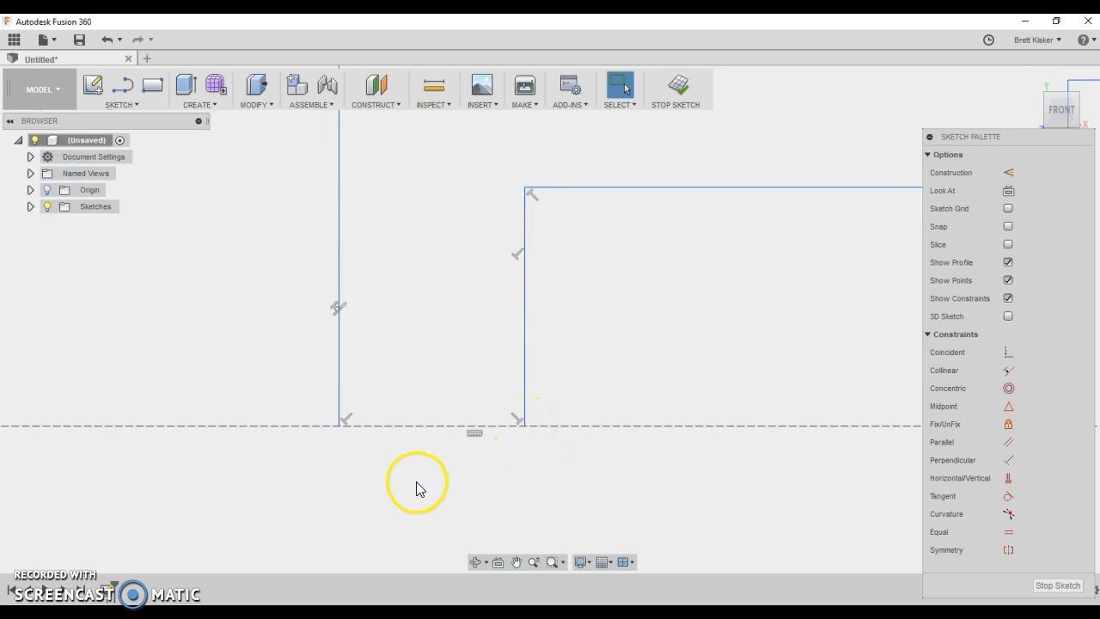
{"action": "key", "text": "l"}
{"action": "left_click", "coordinate": [337, 425]}
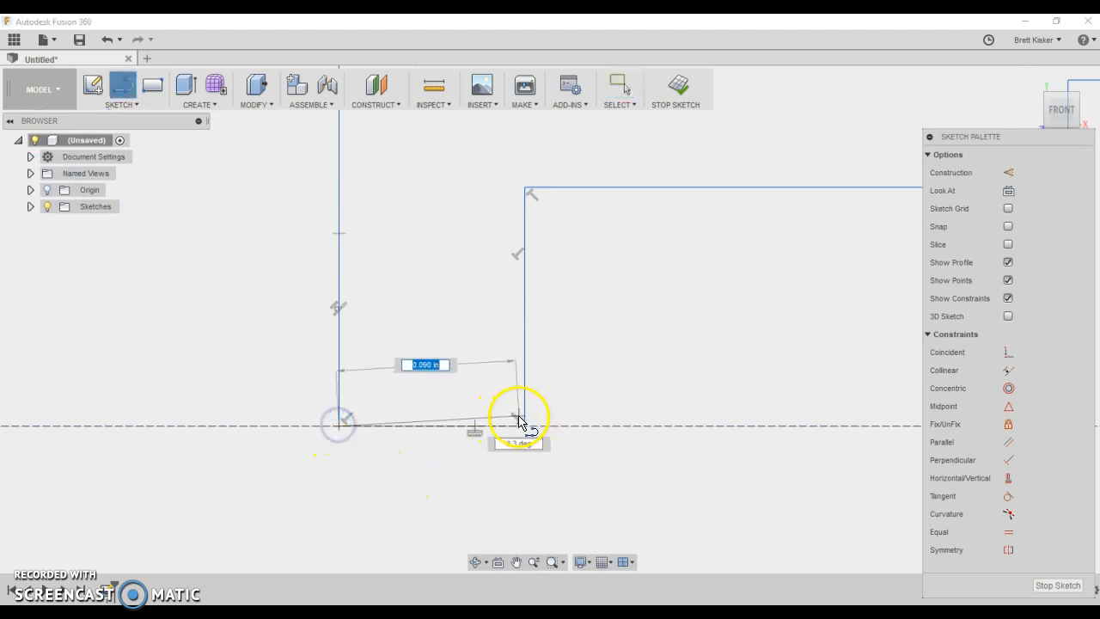
{"action": "left_click", "coordinate": [523, 424]}
{"action": "right_click", "coordinate": [498, 481]}
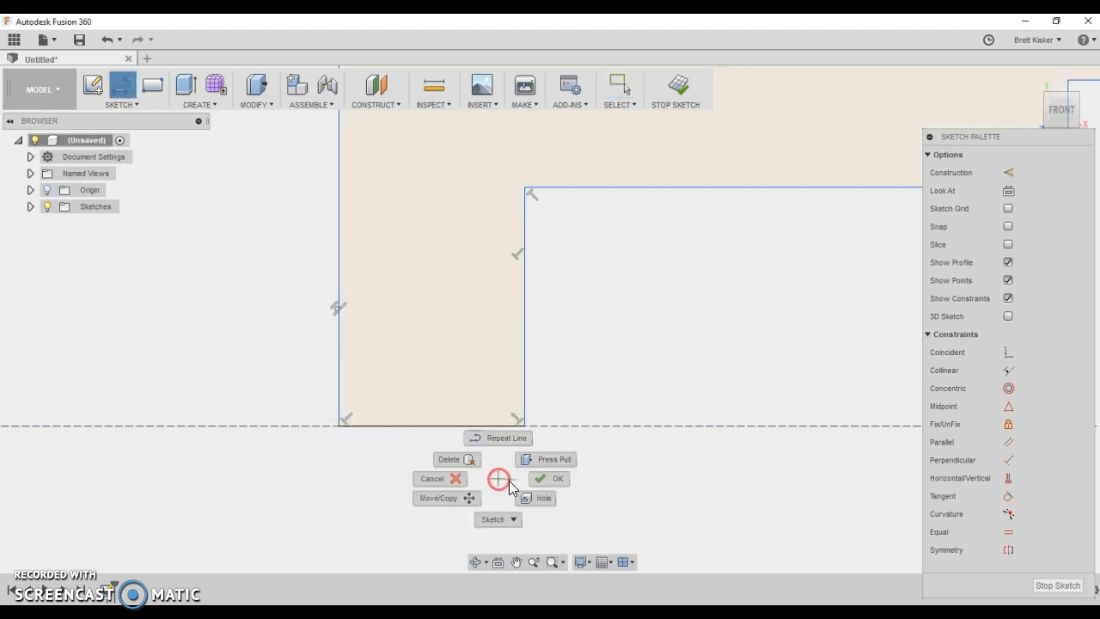
{"action": "left_click", "coordinate": [533, 479]}
{"action": "scroll", "coordinate": [534, 456], "scroll_direction": "down", "scroll_amount": 5}
{"action": "scroll", "coordinate": [524, 468], "scroll_direction": "down", "scroll_amount": 2}
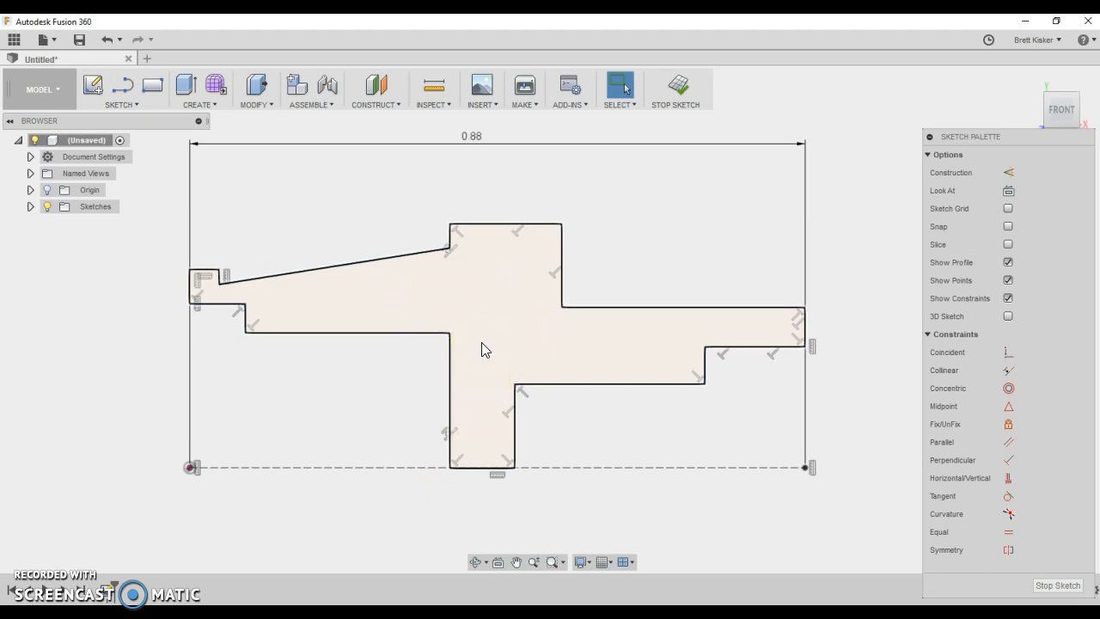
Step: Switch to the PDF in Acrobat Reader to examine the lengths and diameters of section D-D, and return to Fusion 360
{"action": "left_click", "coordinate": [337, 413]}
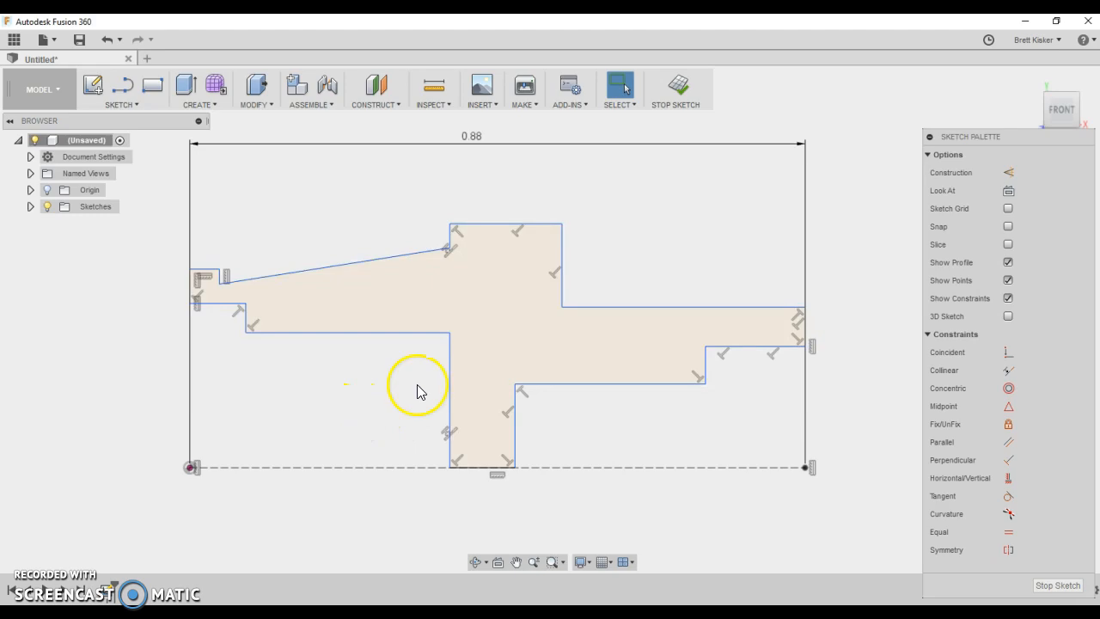
{"action": "left_click", "coordinate": [477, 611]}
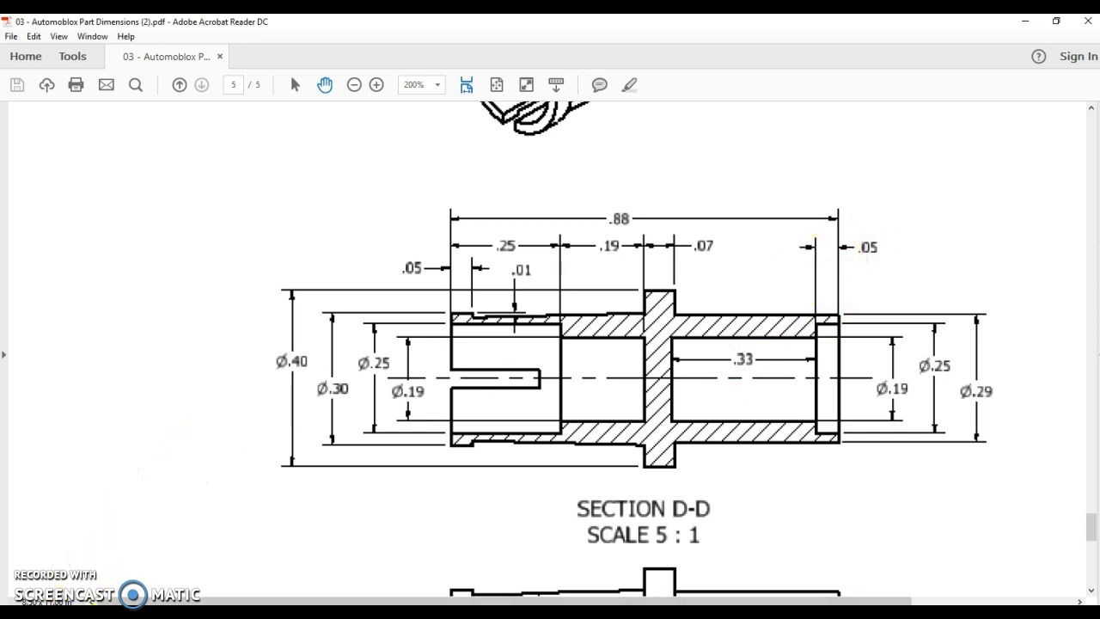
{"action": "left_click", "coordinate": [33, 578]}
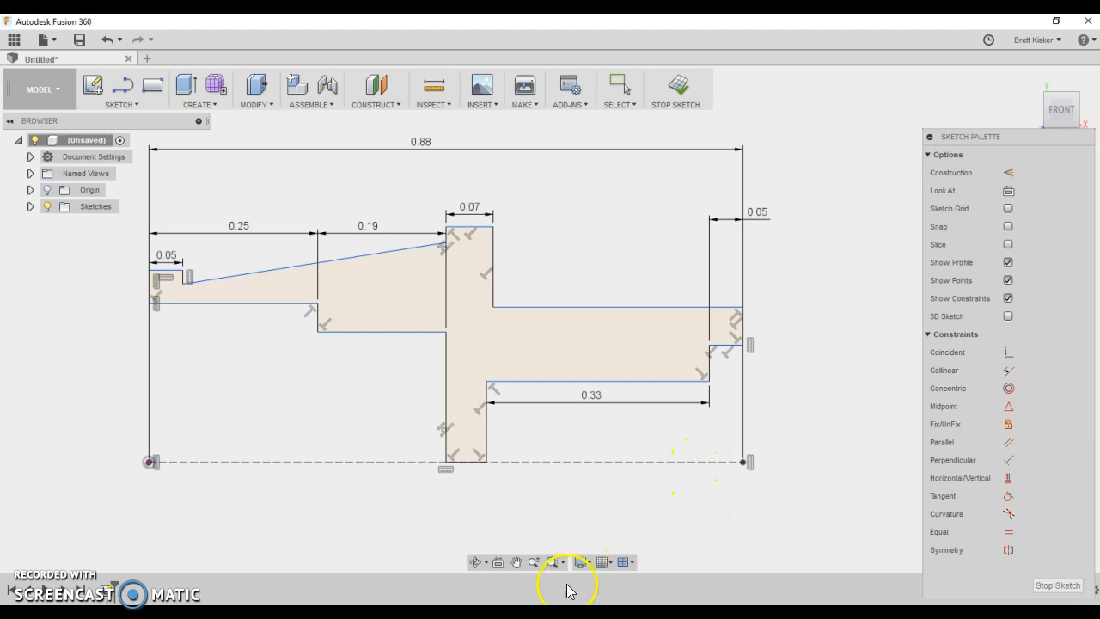
{"action": "key", "text": "alt+Tab"}
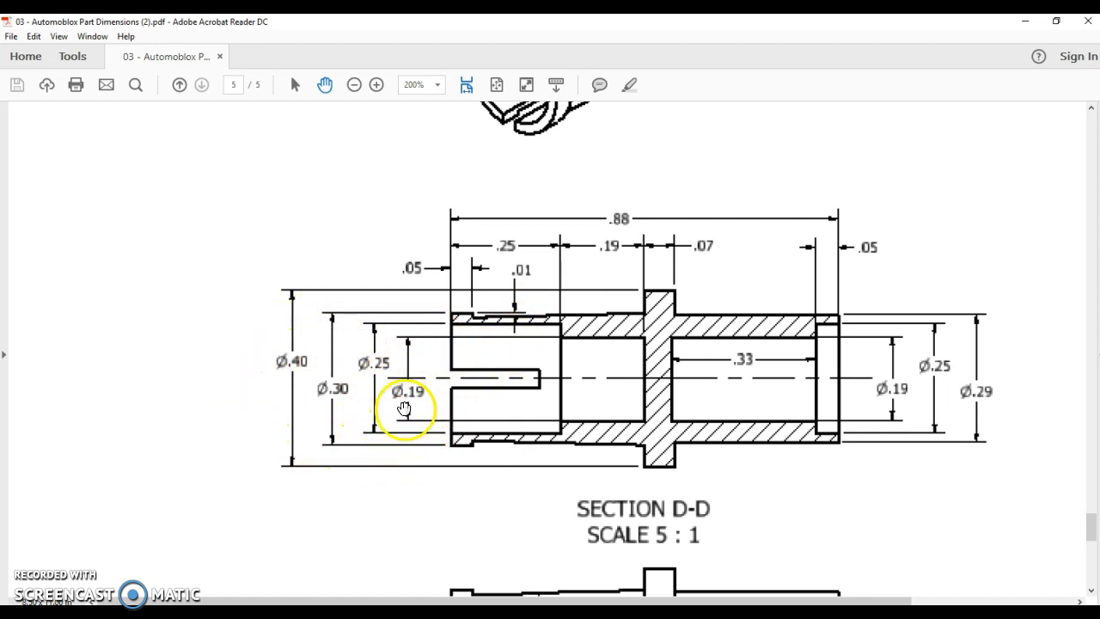
{"action": "scroll", "coordinate": [406, 407], "scroll_direction": "up", "scroll_amount": 3}
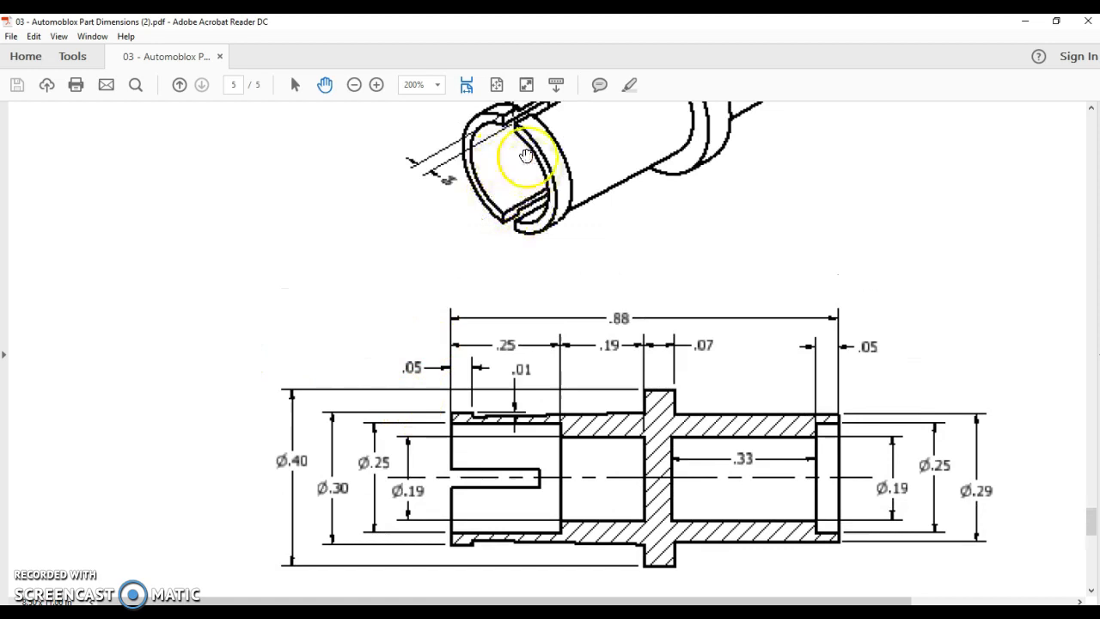
{"action": "scroll", "coordinate": [449, 438], "scroll_direction": "down", "scroll_amount": 2}
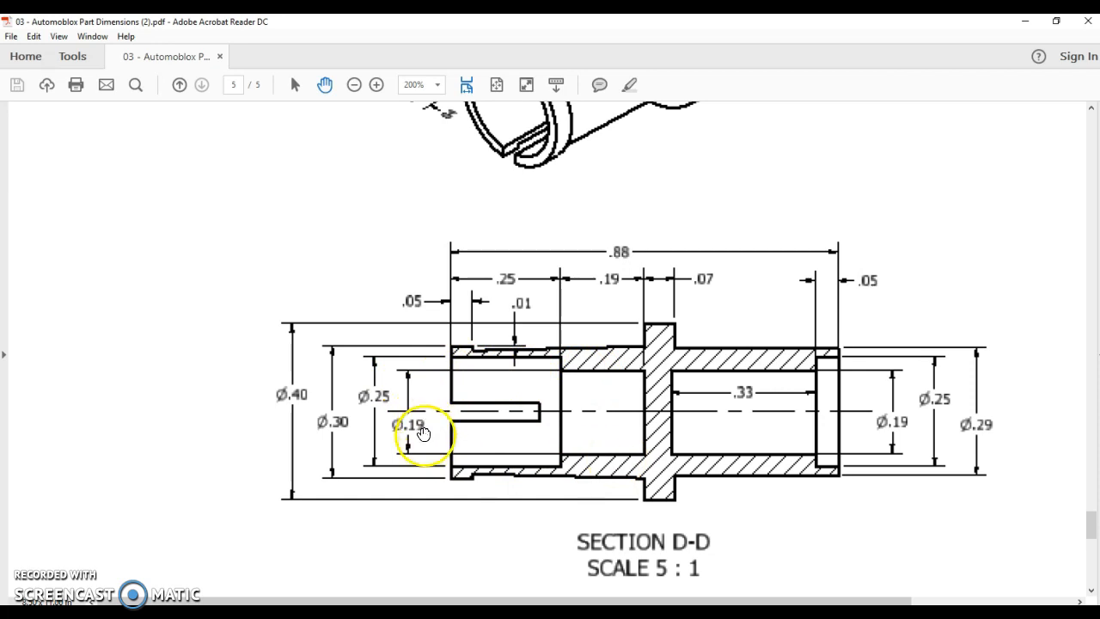
{"action": "key", "text": "alt+Tab"}
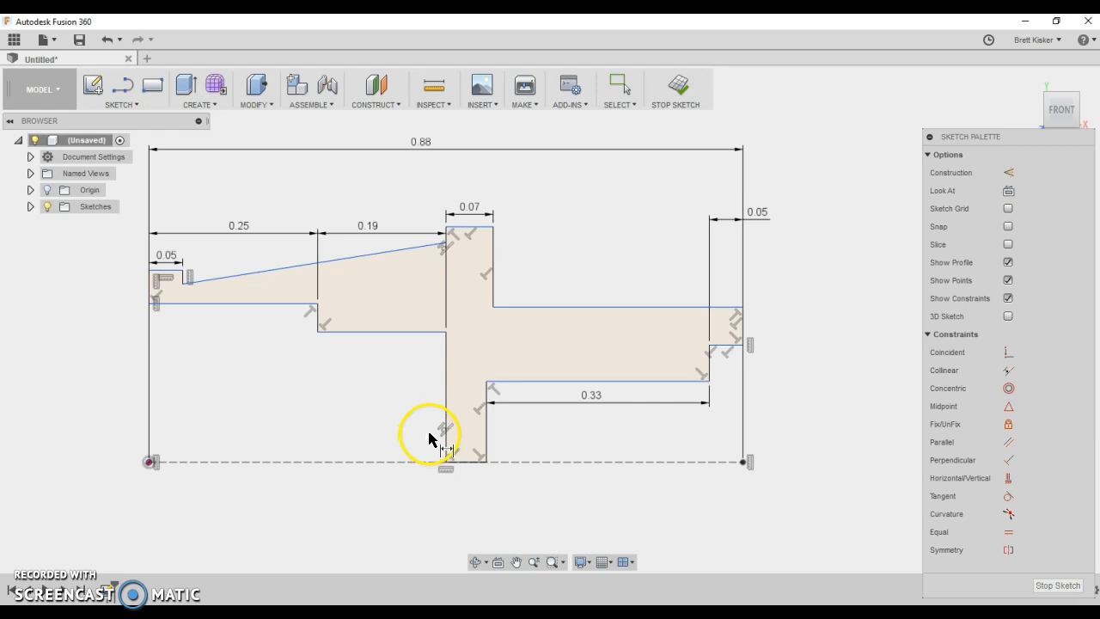
Step: Try a 0.19 diameter dimension between the inner horizontal edge under the slanted section and the construction line, and undo it
{"action": "left_click", "coordinate": [352, 331]}
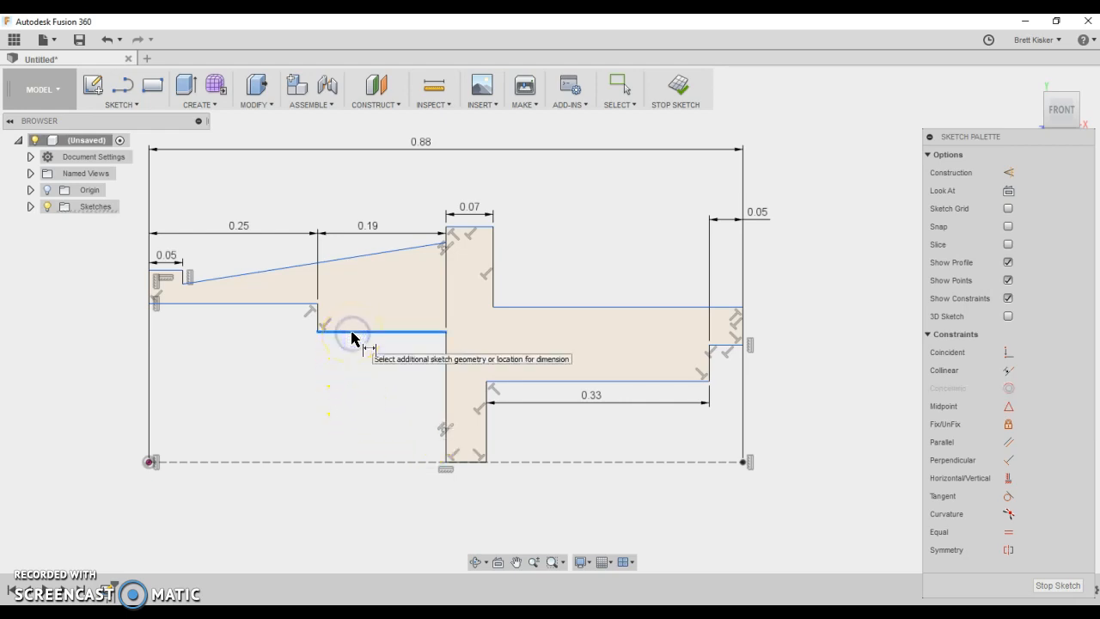
{"action": "left_click", "coordinate": [368, 462]}
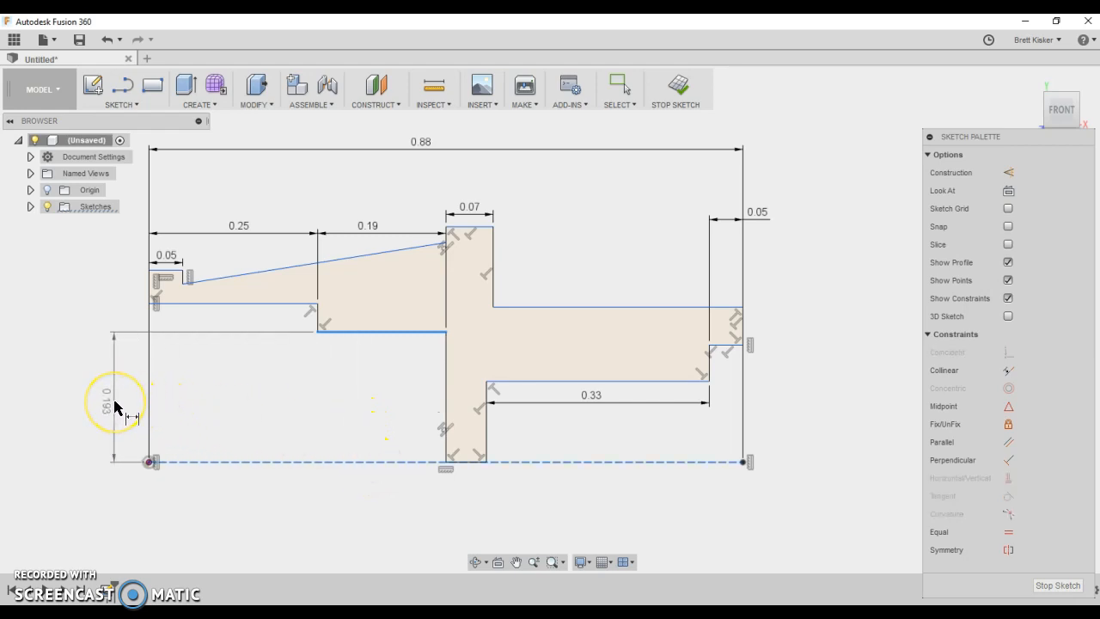
{"action": "right_click", "coordinate": [116, 405]}
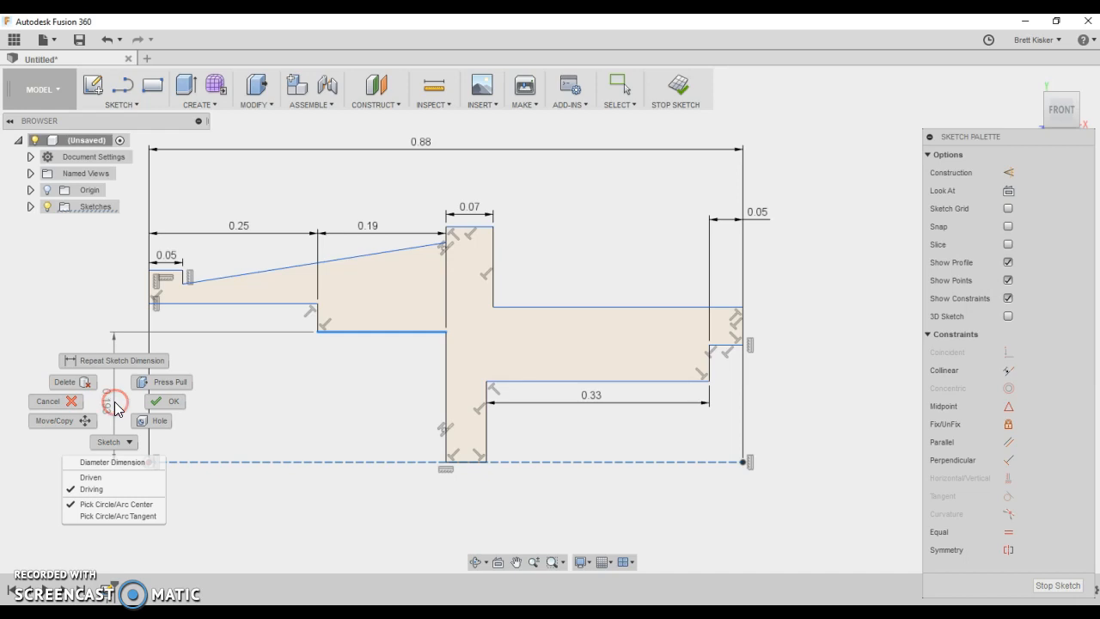
{"action": "left_click", "coordinate": [123, 462]}
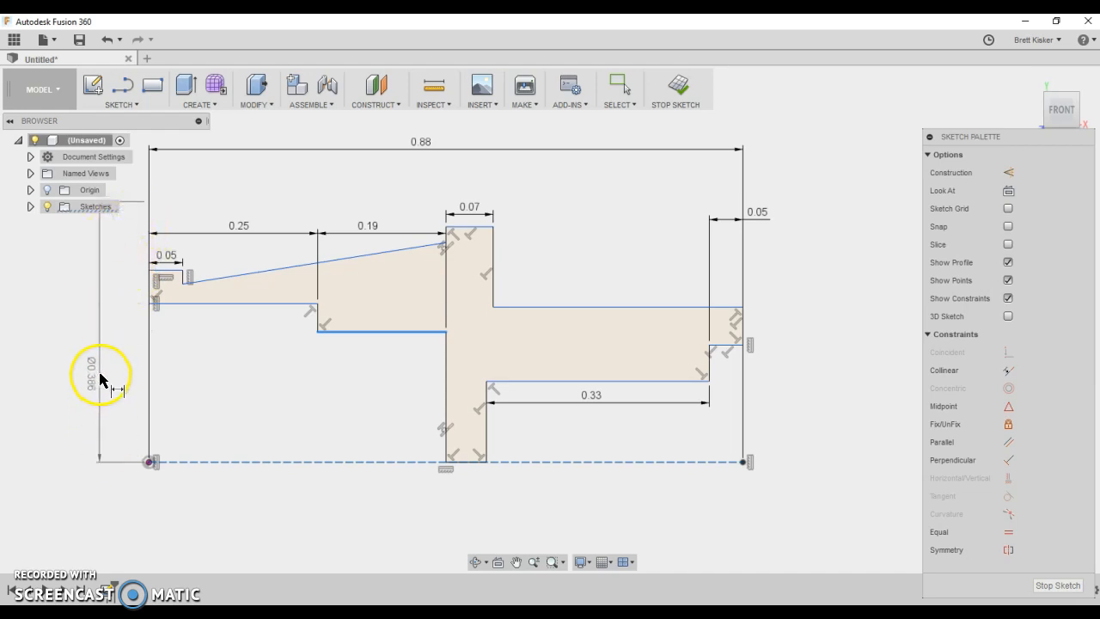
{"action": "left_click", "coordinate": [99, 374]}
{"action": "type", "text": ".19"}
{"action": "key", "text": "Return"}
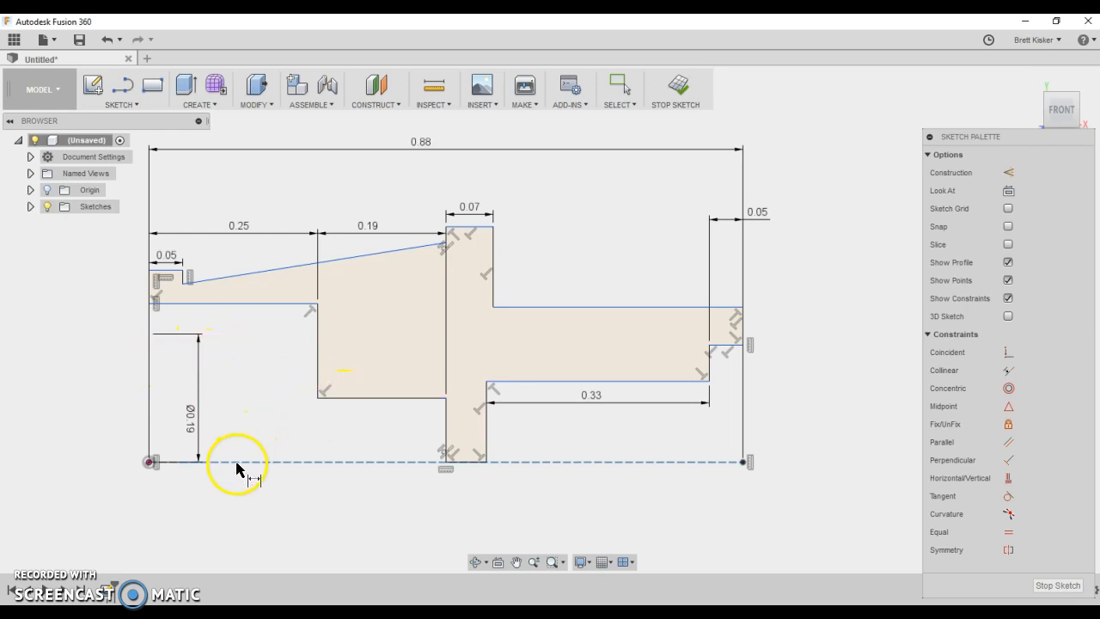
{"action": "key", "text": "Escape"}
{"action": "key", "text": "ctrl+z"}
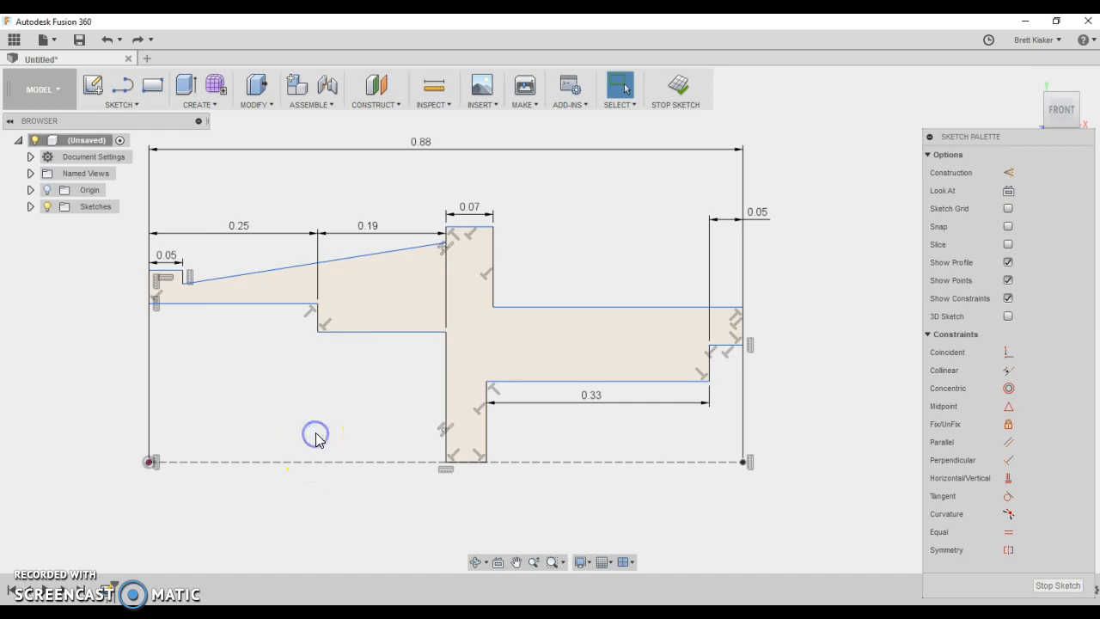
Step: Add a 0.19 diameter dimension from the construction line to the inner horizontal edge under the slanted section, placing it beyond the profile's left end
{"action": "left_click", "coordinate": [358, 463]}
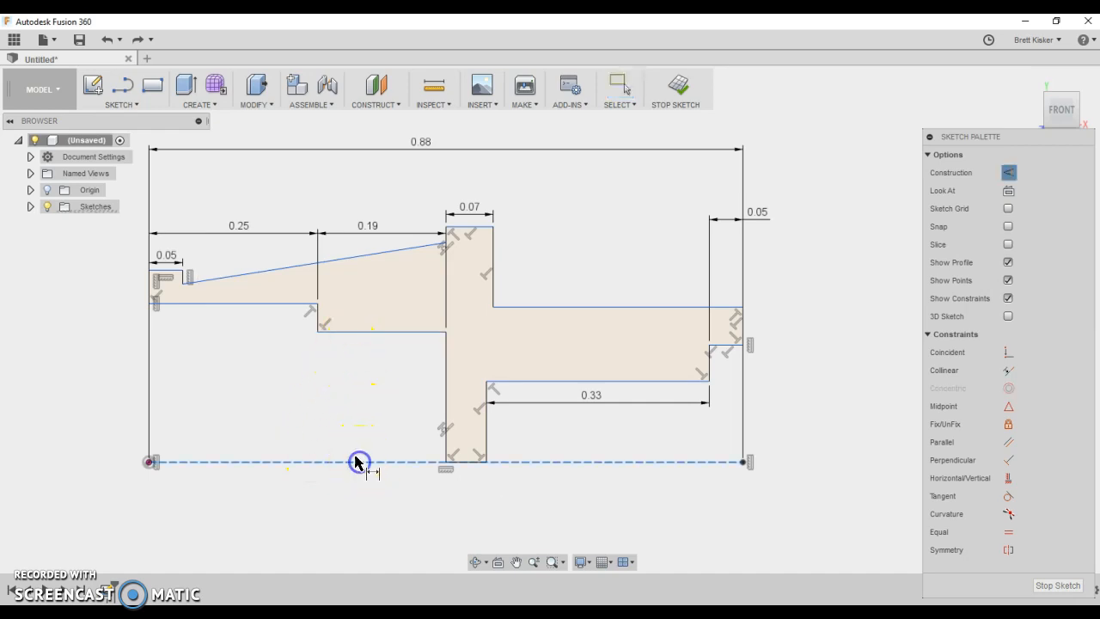
{"action": "left_click", "coordinate": [350, 332]}
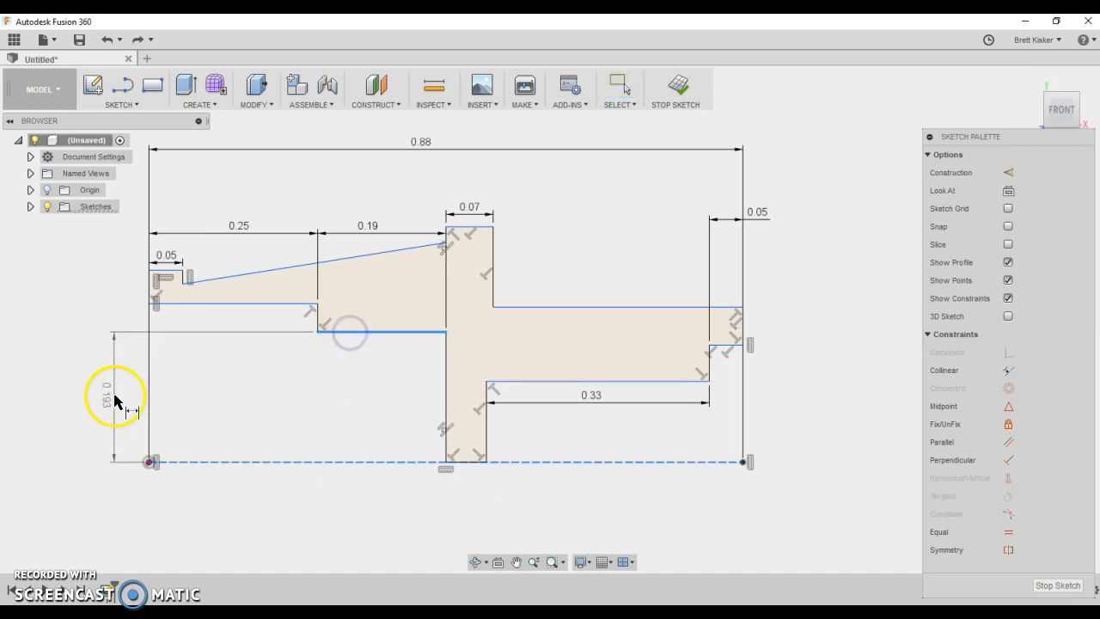
{"action": "right_click", "coordinate": [115, 399]}
{"action": "left_click", "coordinate": [120, 454]}
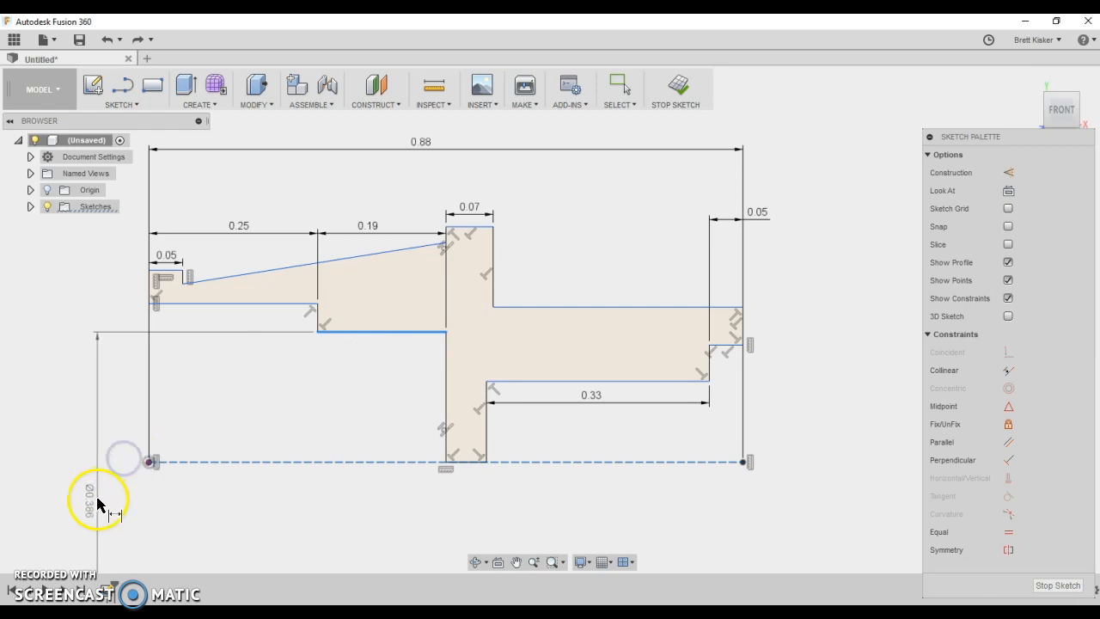
{"action": "scroll", "coordinate": [111, 422], "scroll_direction": "down", "scroll_amount": 3}
{"action": "middle_click_drag", "start_coordinate": [110, 422], "coordinate": [159, 408]}
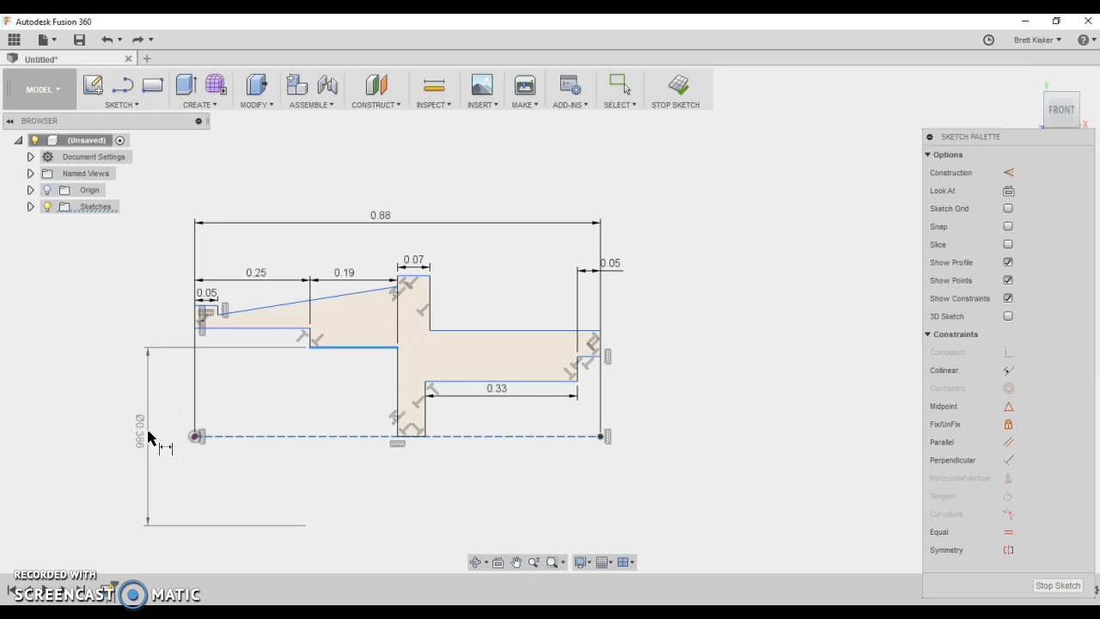
{"action": "left_click", "coordinate": [148, 434]}
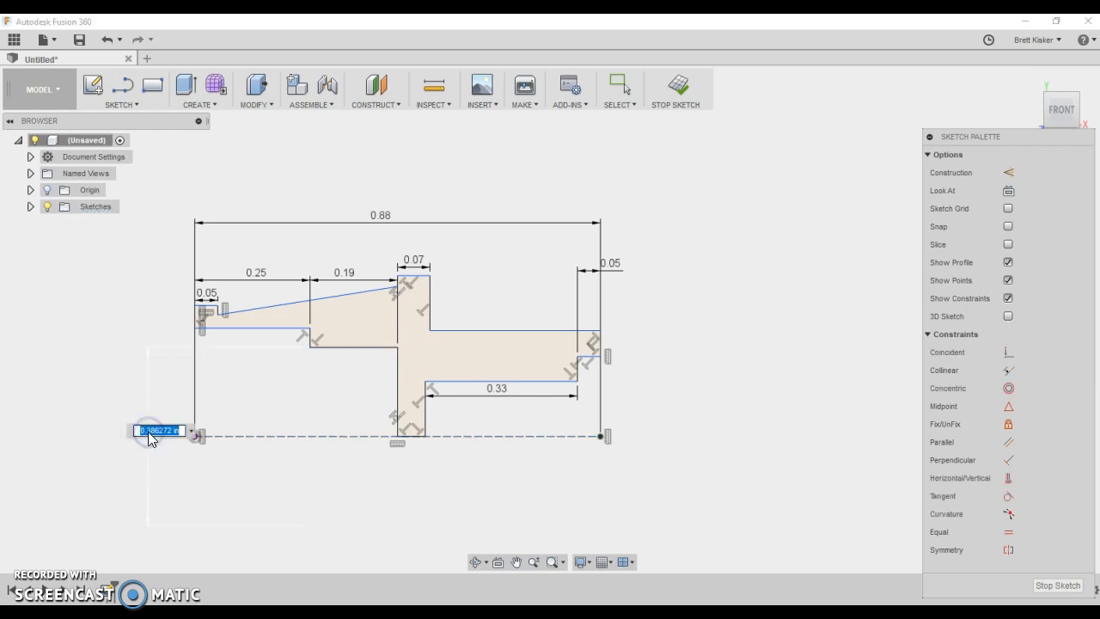
{"action": "type", "text": "0.19"}
{"action": "key", "text": "Return"}
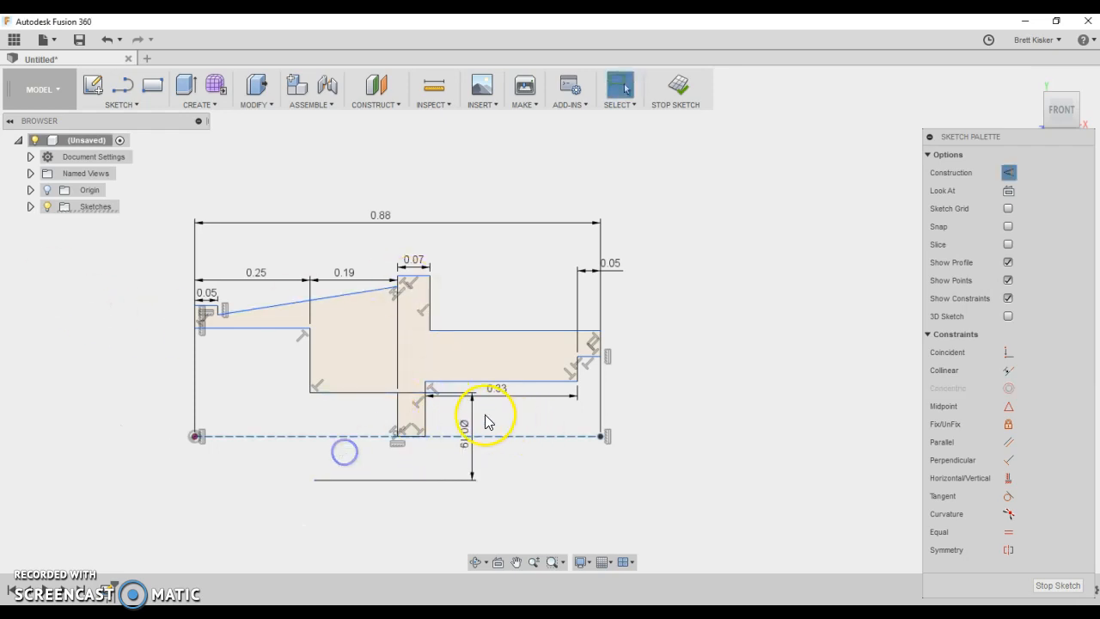
{"action": "left_click_drag", "start_coordinate": [470, 426], "coordinate": [143, 437]}
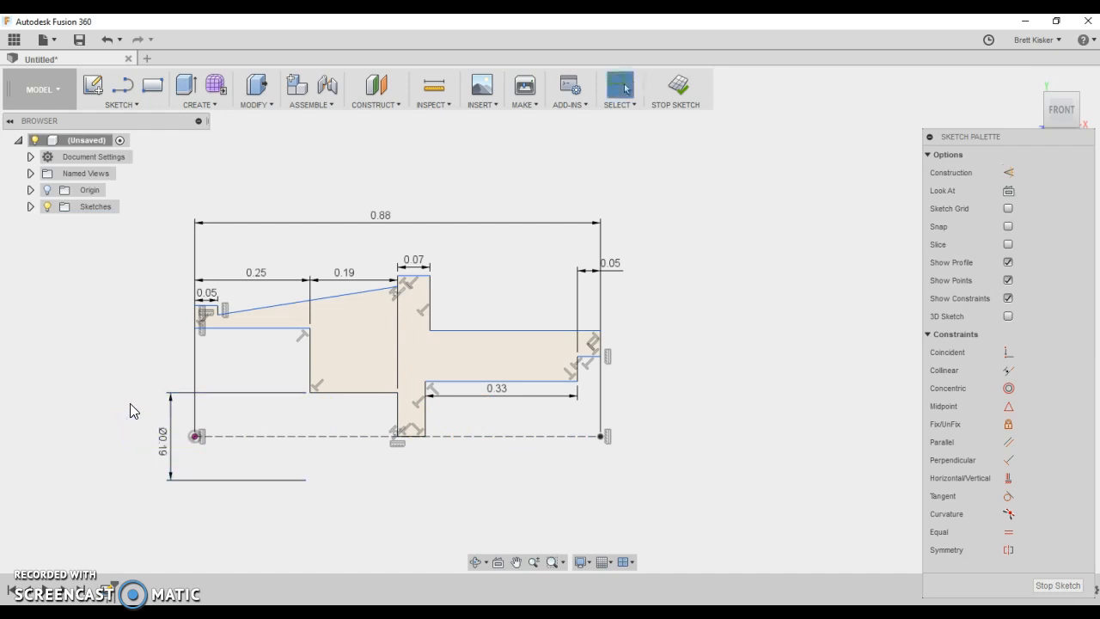
Step: Move the slanted edge down so its ends lie below the flange top and below the short top edge at the left end
{"action": "left_click", "coordinate": [536, 612]}
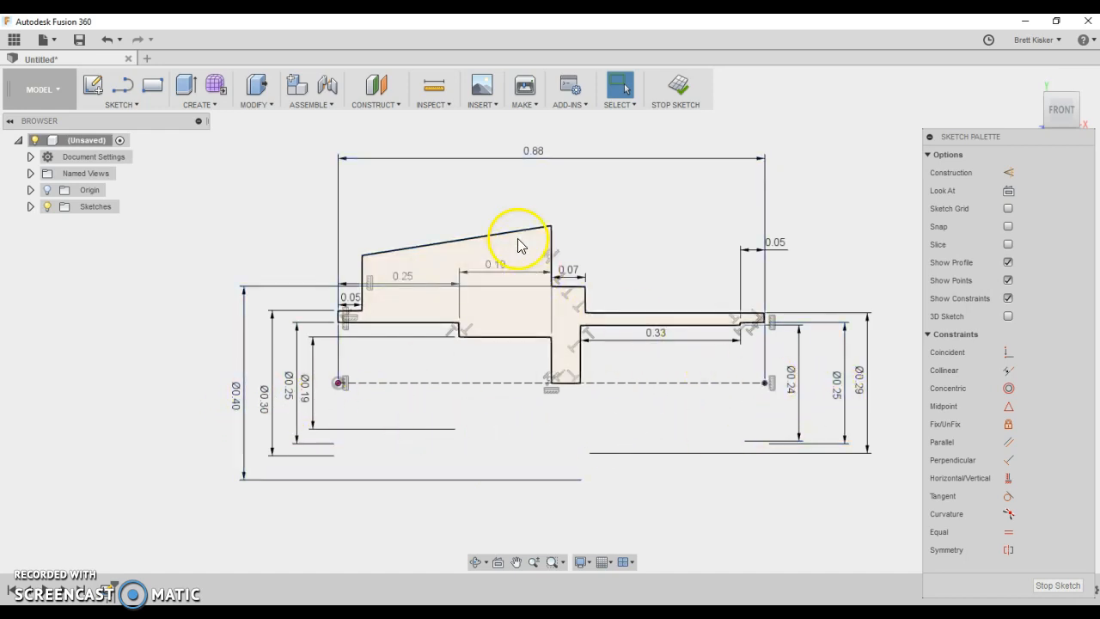
{"action": "scroll", "coordinate": [385, 311], "scroll_direction": "up", "scroll_amount": 5}
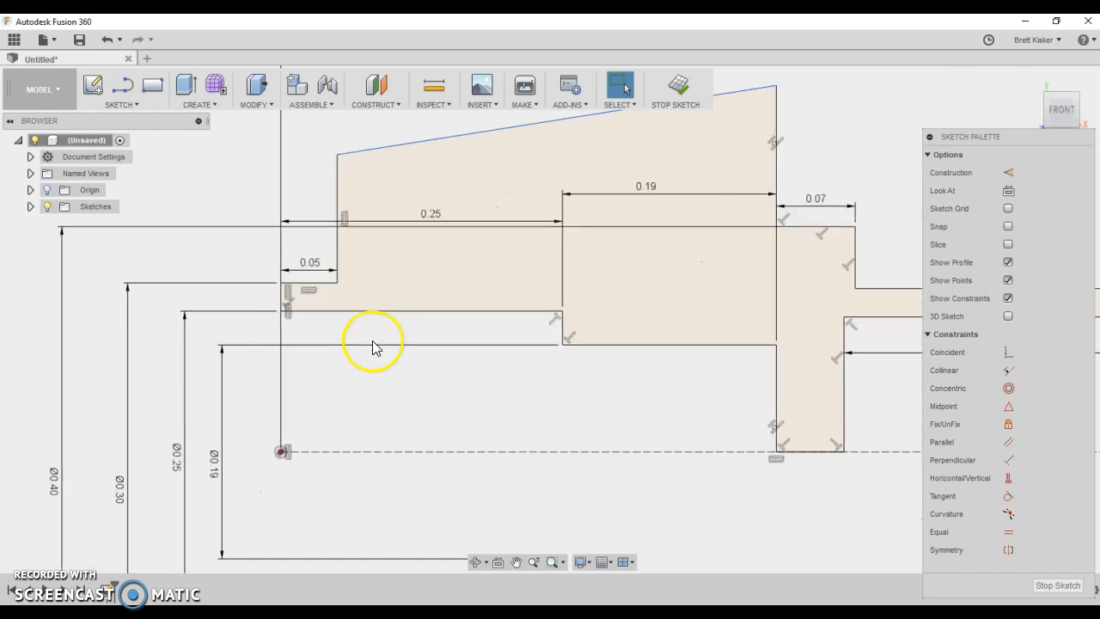
{"action": "mouse_move", "coordinate": [874, 363]}
{"action": "middle_mouse_down"}
{"action": "mouse_move", "coordinate": [359, 420]}
{"action": "mouse_move", "coordinate": [616, 413]}
{"action": "mouse_move", "coordinate": [563, 412]}
{"action": "middle_mouse_up"}
{"action": "scroll", "coordinate": [564, 415], "scroll_direction": "down", "scroll_amount": 2}
{"action": "left_click", "coordinate": [593, 231]}
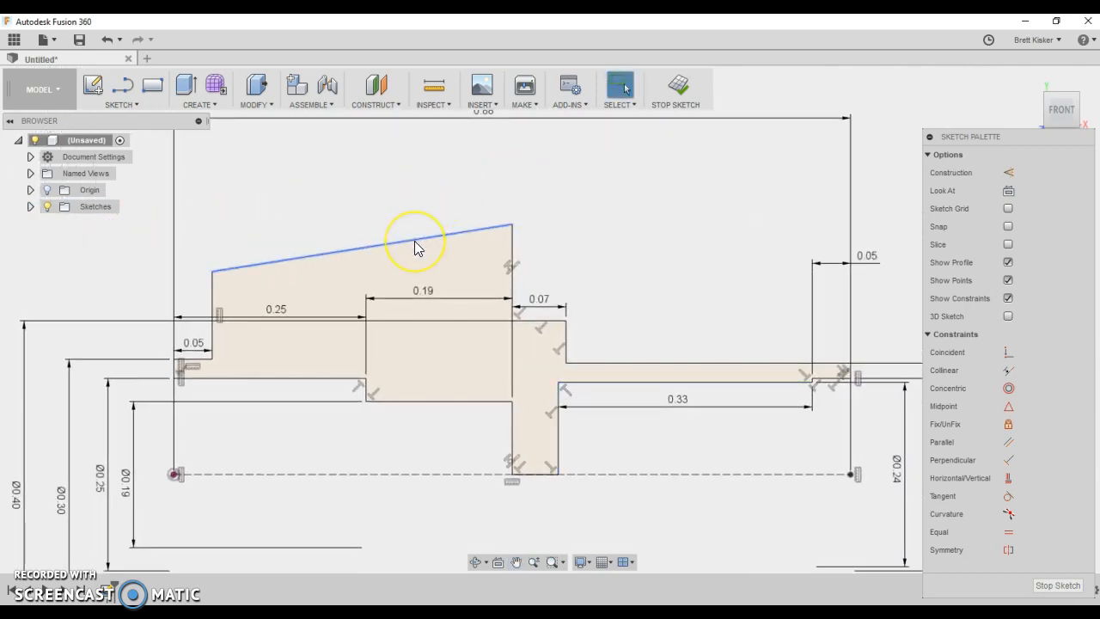
{"action": "left_click", "coordinate": [421, 210]}
{"action": "left_click_drag", "start_coordinate": [422, 241], "coordinate": [414, 347]}
{"action": "left_click", "coordinate": [352, 226]}
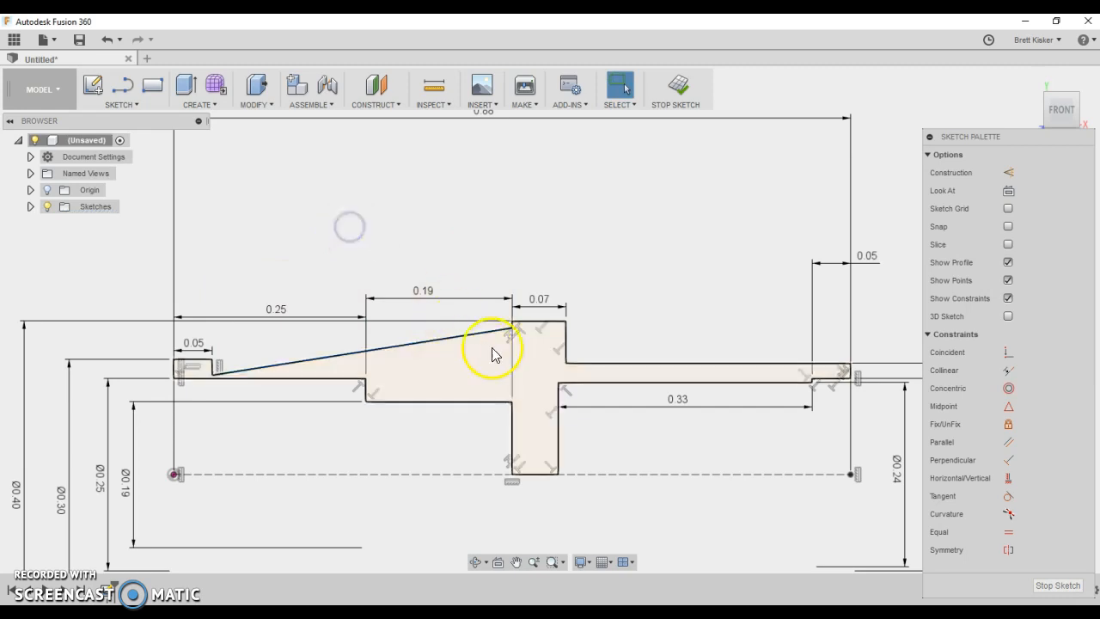
Step: Lower the slanted edge's right endpoint along the flange's side and raise its left endpoint slightly, flattening the slope
{"action": "scroll", "coordinate": [513, 337], "scroll_direction": "up", "scroll_amount": 5}
{"action": "scroll", "coordinate": [516, 326], "scroll_direction": "up", "scroll_amount": 3}
{"action": "left_click_drag", "start_coordinate": [499, 318], "coordinate": [506, 394]}
{"action": "scroll", "coordinate": [505, 391], "scroll_direction": "down", "scroll_amount": 4}
{"action": "scroll", "coordinate": [408, 329], "scroll_direction": "down", "scroll_amount": 2}
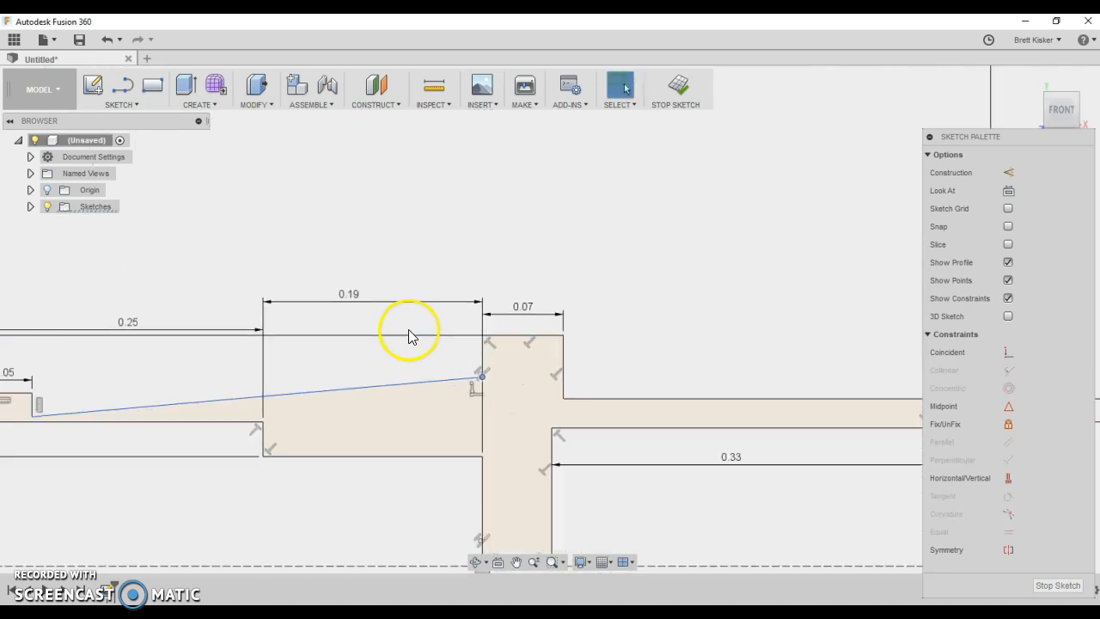
{"action": "middle_click_drag", "start_coordinate": [413, 323], "coordinate": [441, 191]}
{"action": "left_click_drag", "start_coordinate": [93, 283], "coordinate": [91, 279]}
{"action": "scroll", "coordinate": [305, 232], "scroll_direction": "up", "scroll_amount": 4}
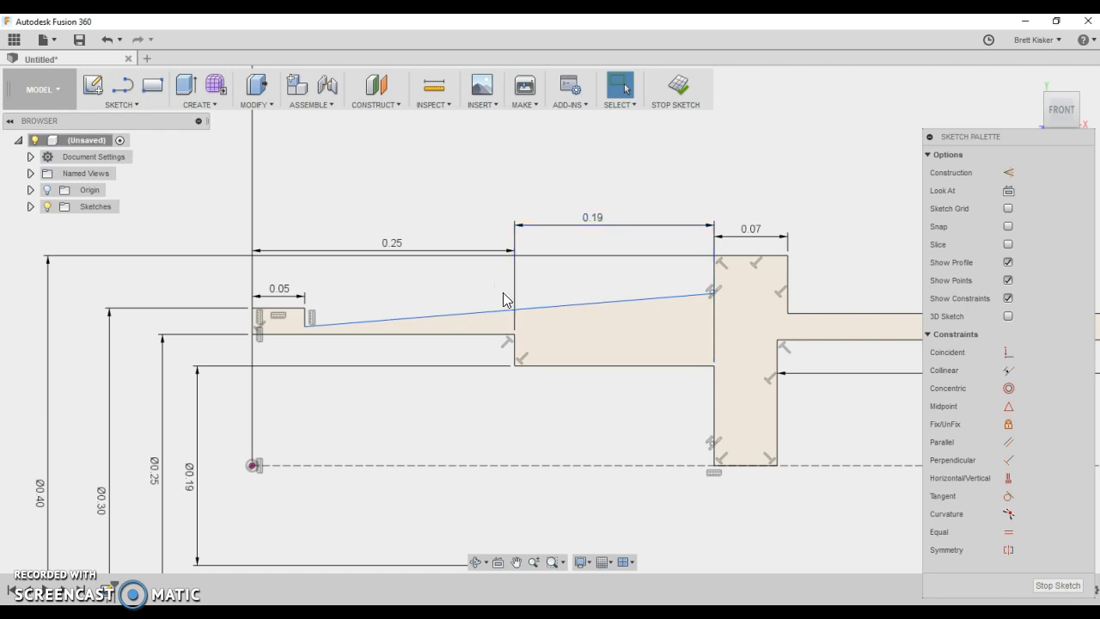
Step: Switch to the PDF drawing in Adobe Acrobat Reader and examine the .01 dimension at the left end of section D-D
{"action": "left_click", "coordinate": [582, 562]}
{"action": "left_click", "coordinate": [540, 611]}
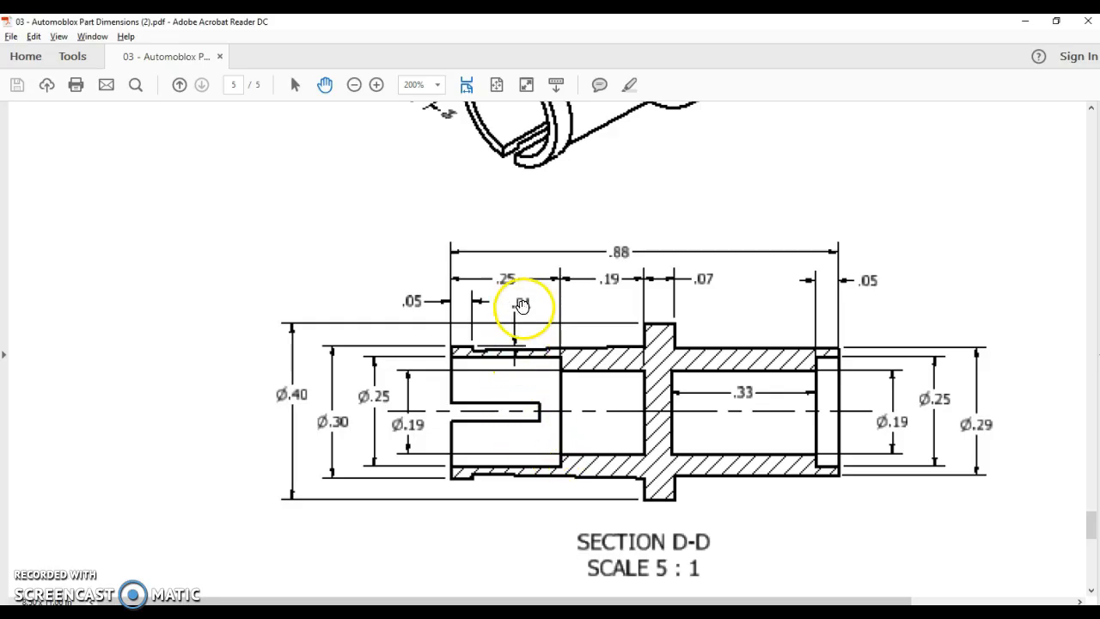
{"action": "scroll", "coordinate": [526, 323], "scroll_direction": "up", "scroll_amount": 2, "text": "ctrl"}
{"action": "mouse_move", "coordinate": [495, 335]}
{"action": "middle_mouse_down"}
{"action": "mouse_move", "coordinate": [587, 321]}
{"action": "mouse_move", "coordinate": [317, 366]}
{"action": "mouse_move", "coordinate": [234, 368]}
{"action": "middle_mouse_up"}
{"action": "middle_click_drag", "start_coordinate": [301, 376], "coordinate": [267, 373]}
{"action": "scroll", "coordinate": [326, 383], "scroll_direction": "down", "scroll_amount": 2}
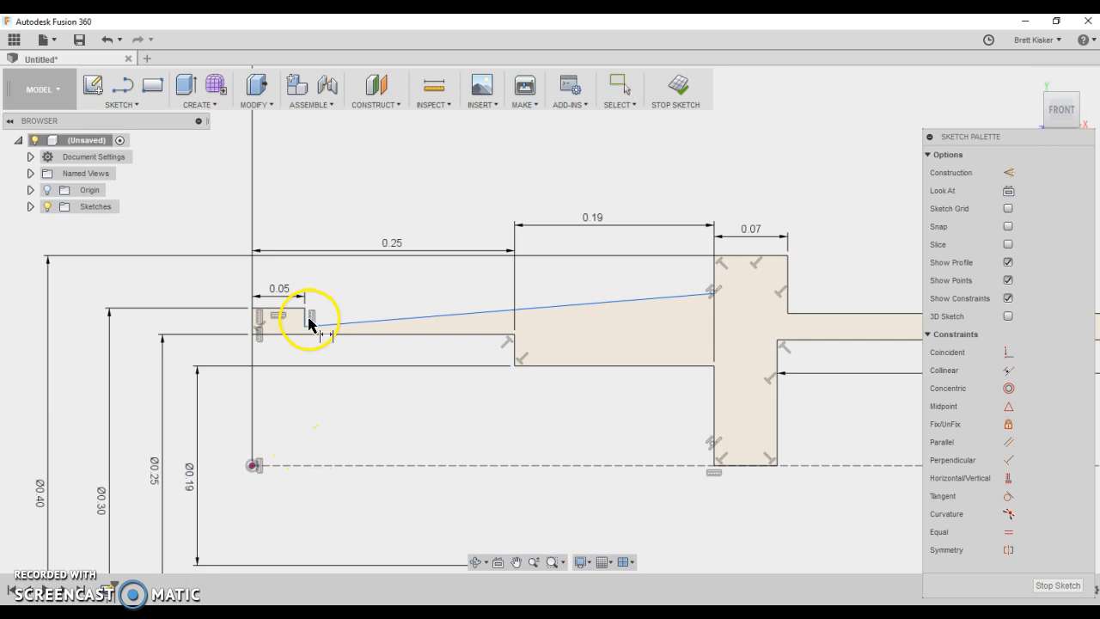
Step: In Fusion 360, dimension the short vertical edge between the 0.05 top edge and the slanted edge at 0.01
{"action": "scroll", "coordinate": [308, 317], "scroll_direction": "up", "scroll_amount": 10}
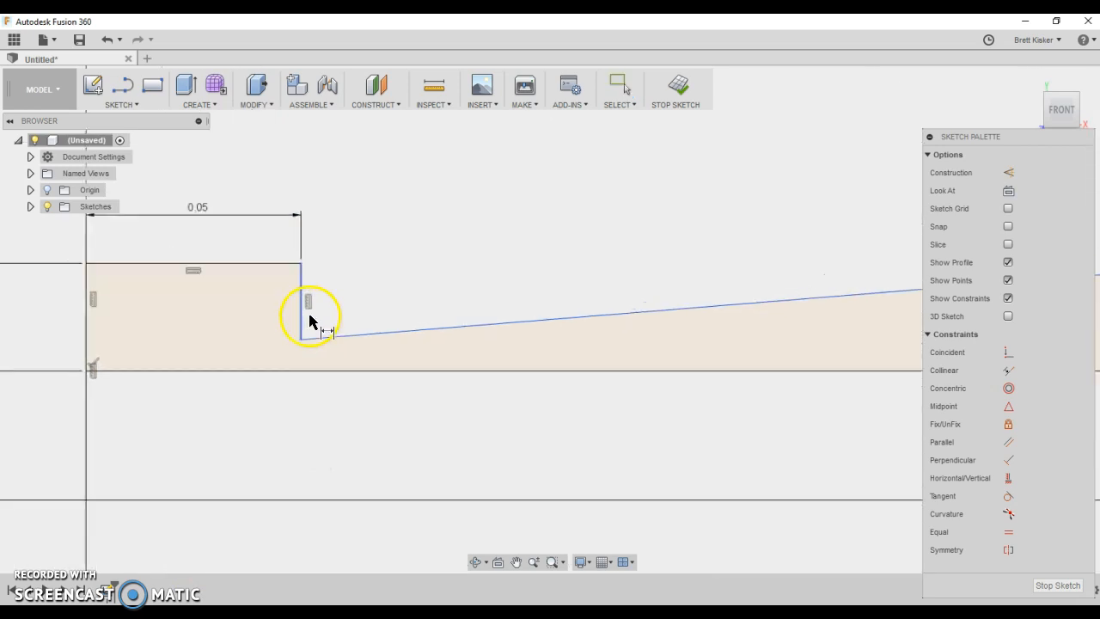
{"action": "scroll", "coordinate": [308, 318], "scroll_direction": "up", "scroll_amount": 2}
{"action": "left_click", "coordinate": [301, 286]}
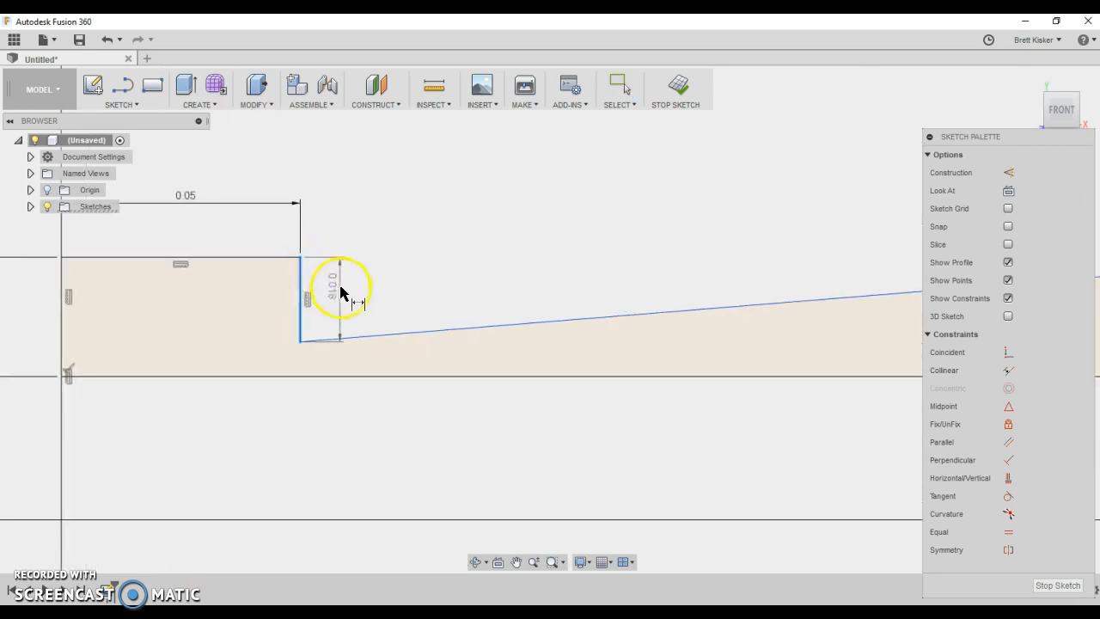
{"action": "left_click", "coordinate": [341, 299]}
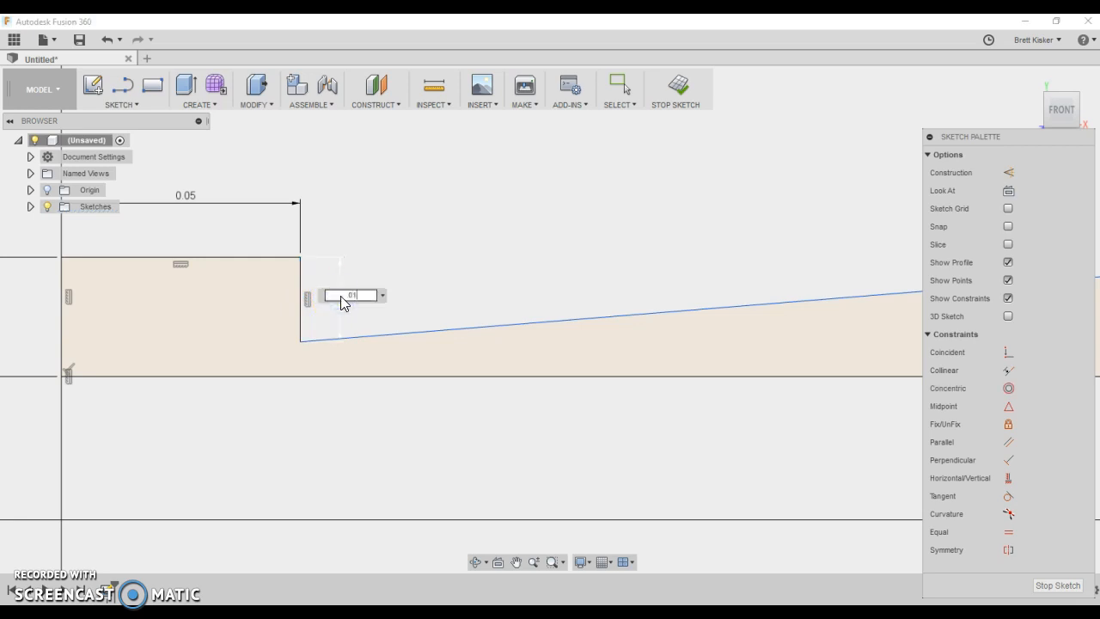
{"action": "type", "text": ".01"}
{"action": "key", "text": "Return"}
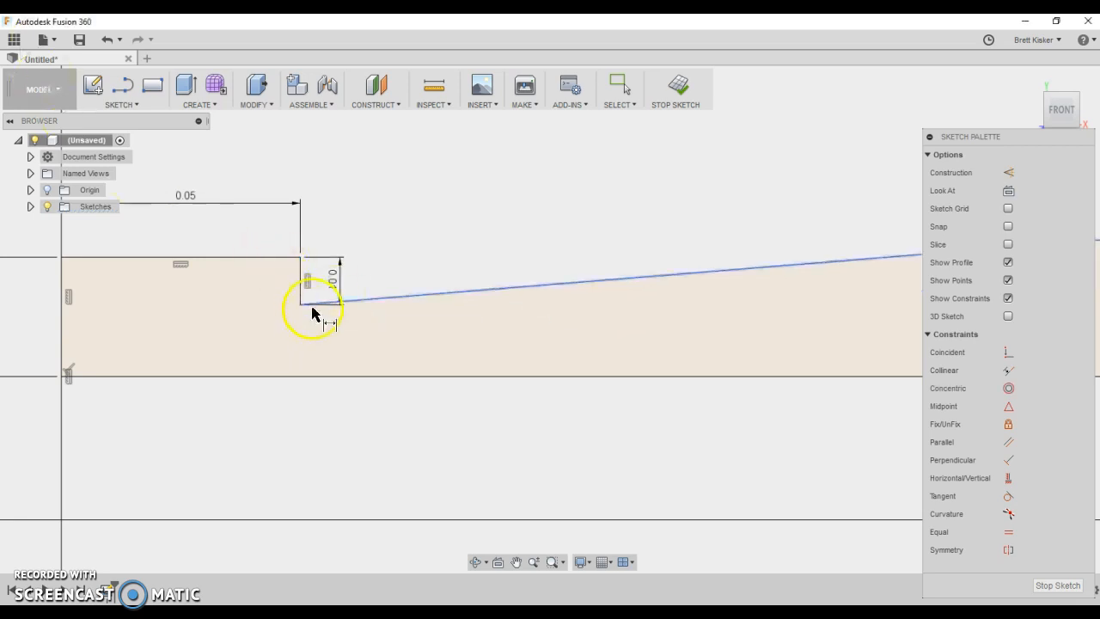
{"action": "key", "text": "Escape"}
Step: Lower the slanted edge's right endpoint slightly along the flange's side
{"action": "scroll", "coordinate": [485, 238], "scroll_direction": "down", "scroll_amount": 3}
{"action": "scroll", "coordinate": [516, 243], "scroll_direction": "down", "scroll_amount": 2}
{"action": "middle_click_drag", "start_coordinate": [553, 245], "coordinate": [314, 270]}
{"action": "mouse_move", "coordinate": [746, 250]}
{"action": "left_mouse_down"}
{"action": "mouse_move", "coordinate": [737, 282]}
{"action": "mouse_move", "coordinate": [720, 216]}
{"action": "mouse_move", "coordinate": [732, 294]}
{"action": "mouse_move", "coordinate": [728, 260]}
{"action": "mouse_move", "coordinate": [731, 273]}
{"action": "mouse_move", "coordinate": [743, 264]}
{"action": "left_mouse_up"}
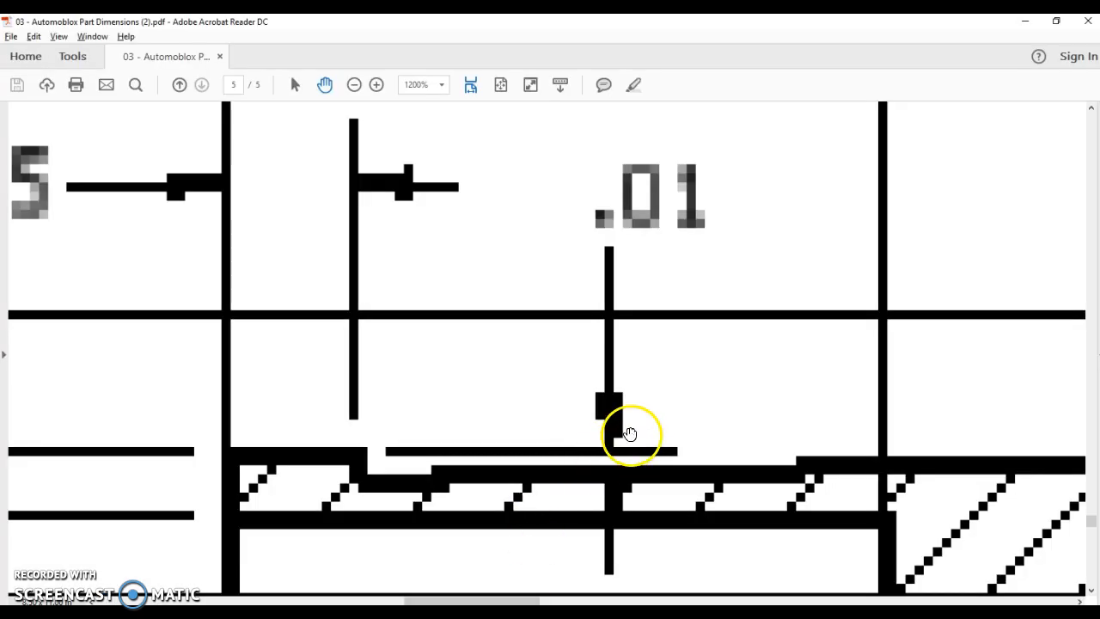
Step: After checking the PDF section, apply a Horizontal/Vertical constraint between the slanted edge's right endpoint and the right corner of the 0.05 top edge
{"action": "scroll", "coordinate": [630, 435], "scroll_direction": "down", "scroll_amount": 3}
{"action": "scroll", "coordinate": [638, 432], "scroll_direction": "down", "scroll_amount": 5, "text": "ctrl"}
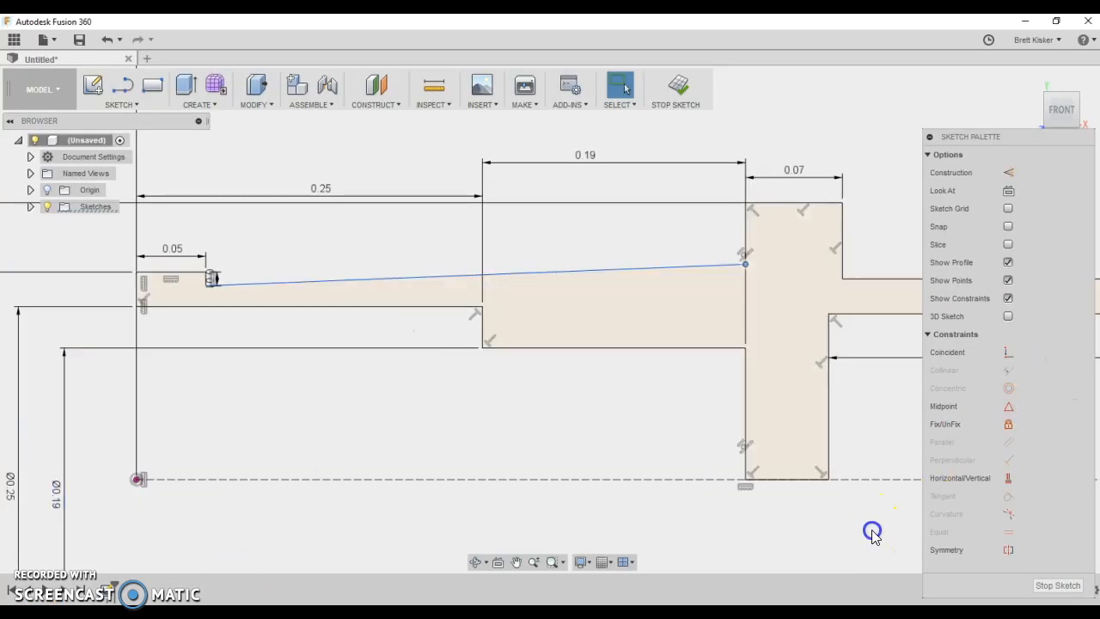
{"action": "left_click", "coordinate": [870, 531]}
{"action": "left_click", "coordinate": [1005, 479]}
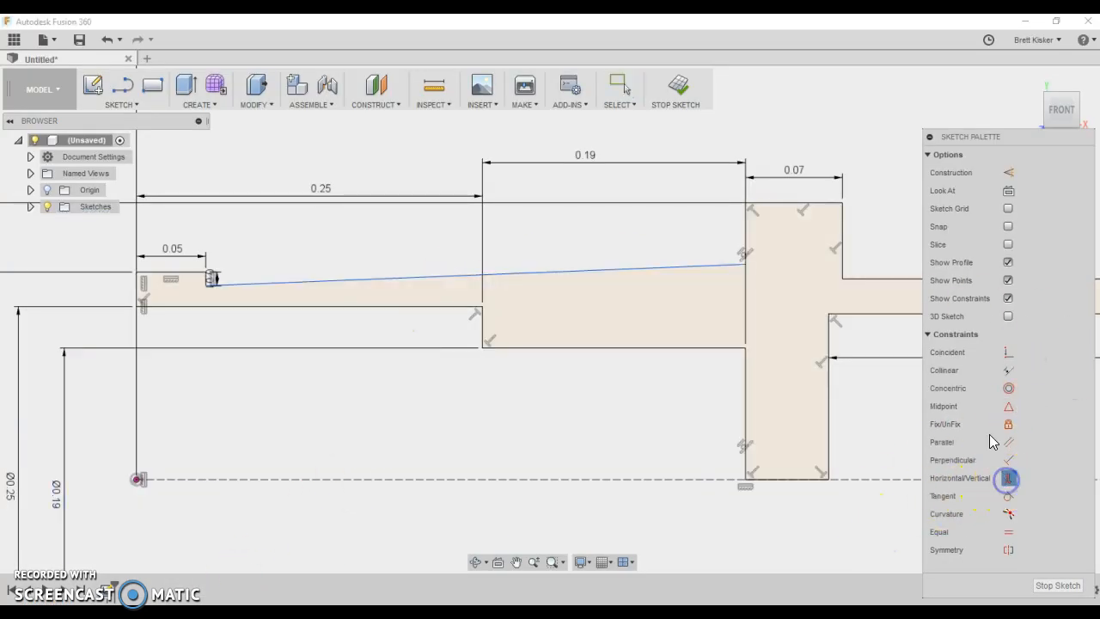
{"action": "left_click", "coordinate": [746, 265]}
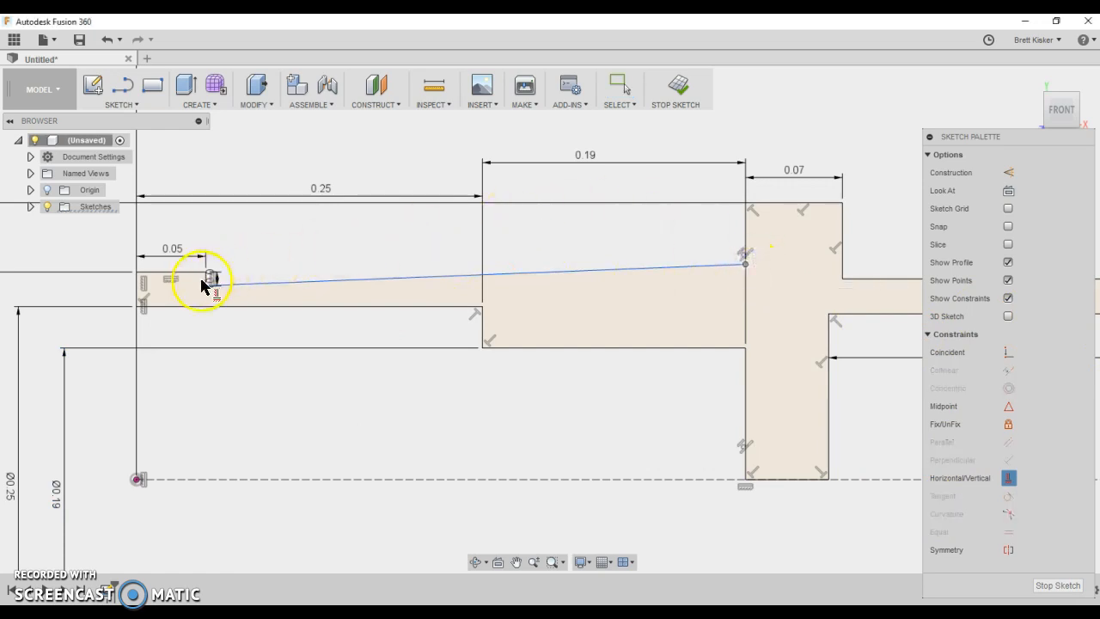
{"action": "scroll", "coordinate": [223, 290], "scroll_direction": "up", "scroll_amount": 4}
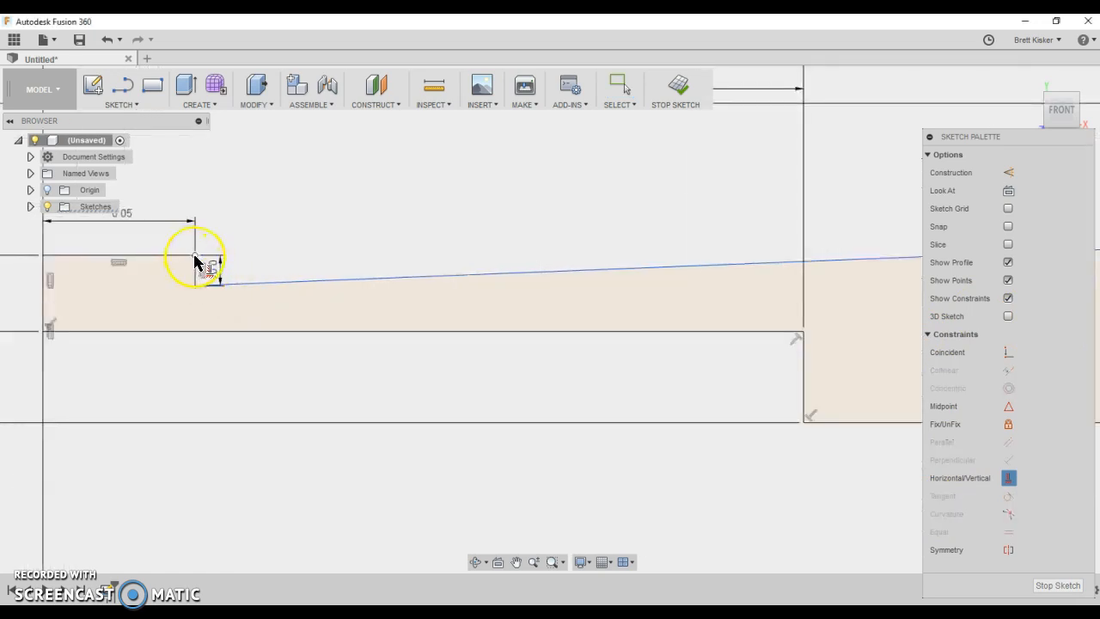
{"action": "left_click", "coordinate": [194, 260]}
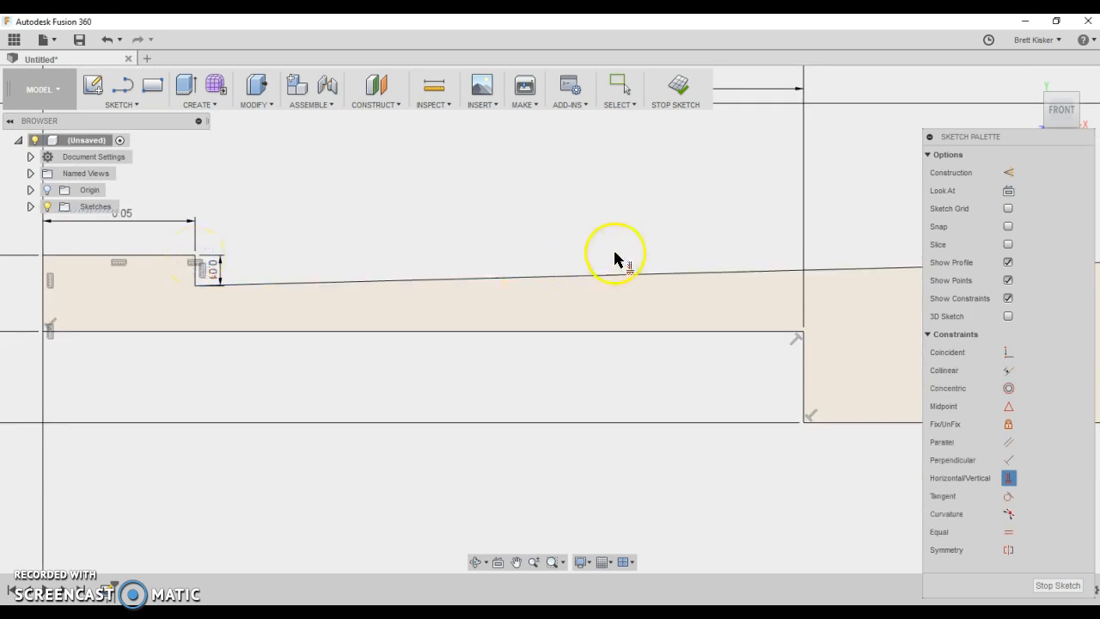
{"action": "scroll", "coordinate": [615, 257], "scroll_direction": "down", "scroll_amount": 3}
{"action": "mouse_move", "coordinate": [626, 287]}
{"action": "middle_mouse_down"}
{"action": "mouse_move", "coordinate": [242, 326]}
{"action": "mouse_move", "coordinate": [287, 320]}
{"action": "middle_mouse_up"}
{"action": "key", "text": "Delete"}
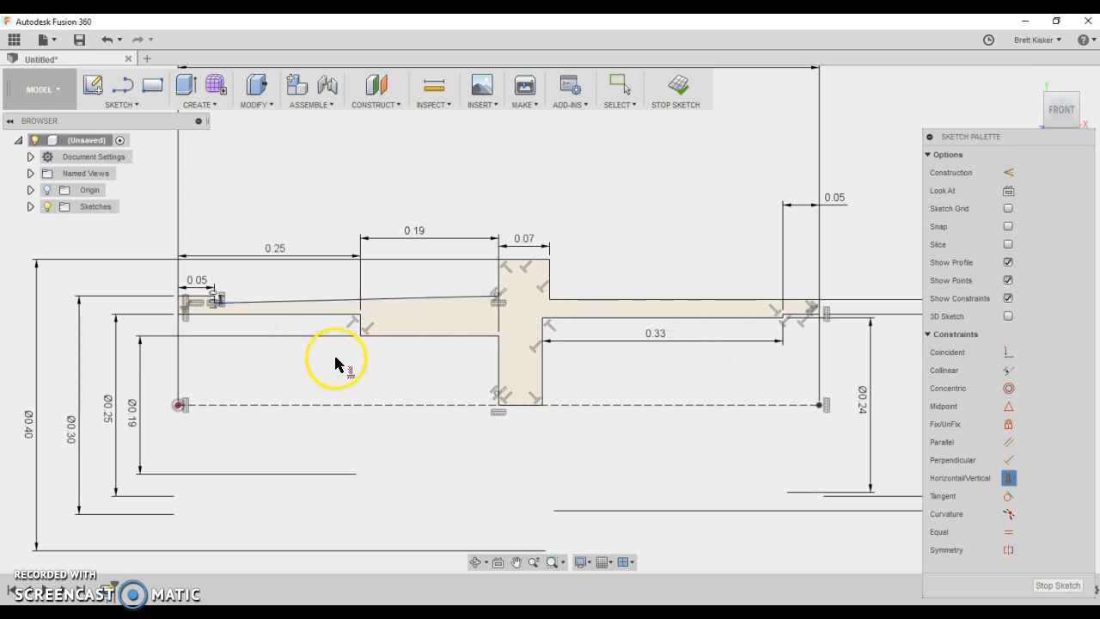
Step: Finish the sketch and revolve the profile around the dashed construction line with type Full as a new body
{"action": "left_click", "coordinate": [676, 84]}
{"action": "left_click", "coordinate": [1072, 91]}
{"action": "left_click", "coordinate": [1030, 79]}
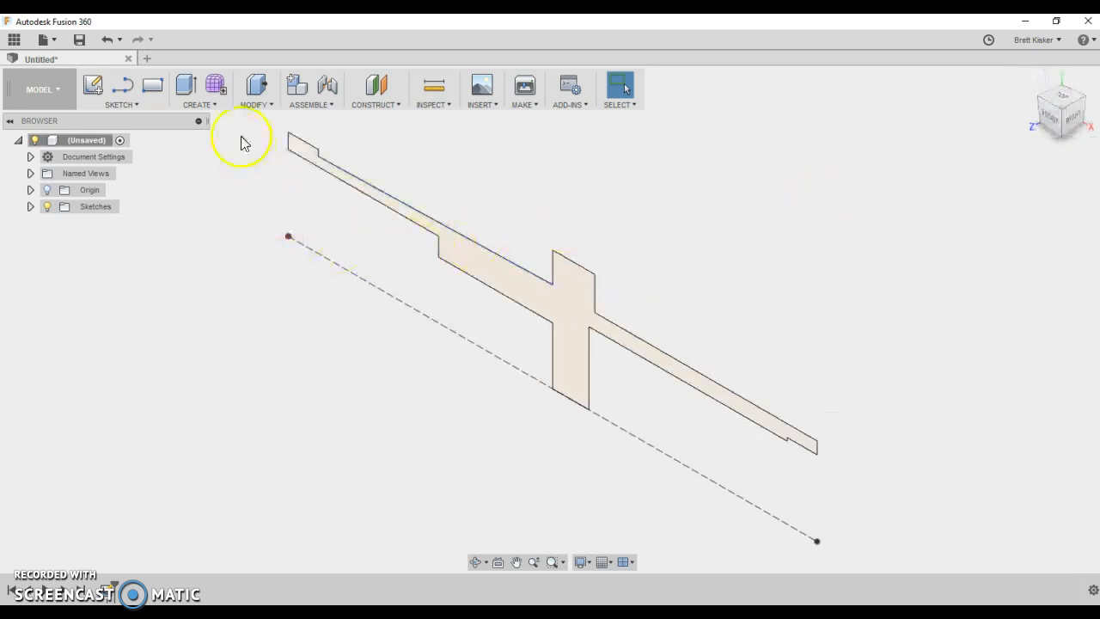
{"action": "left_click", "coordinate": [202, 105]}
{"action": "left_click", "coordinate": [201, 155]}
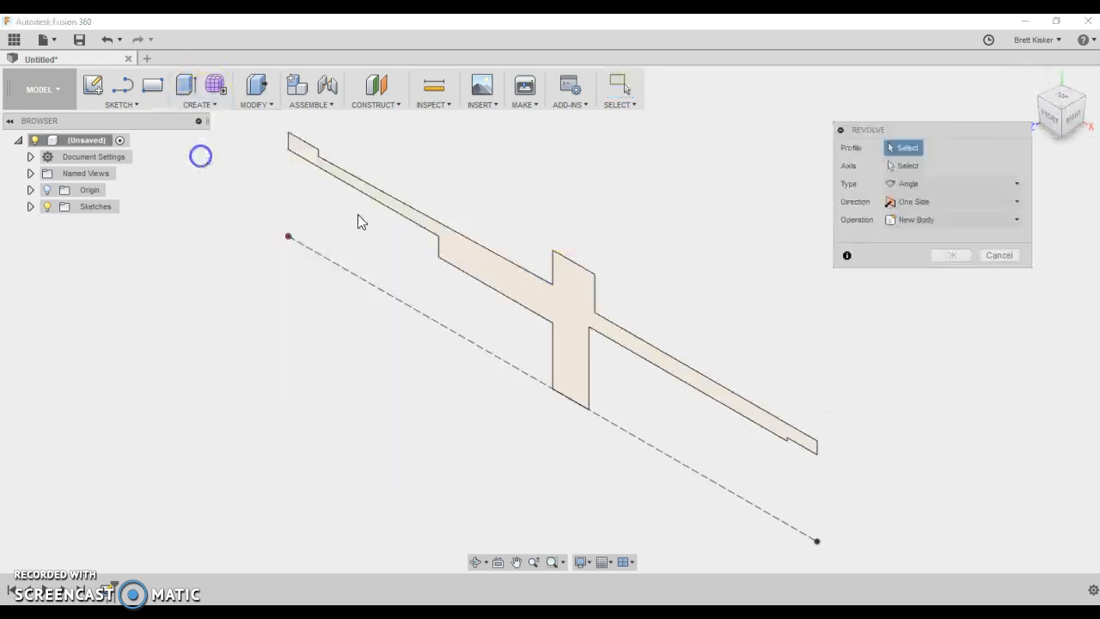
{"action": "left_click", "coordinate": [488, 262]}
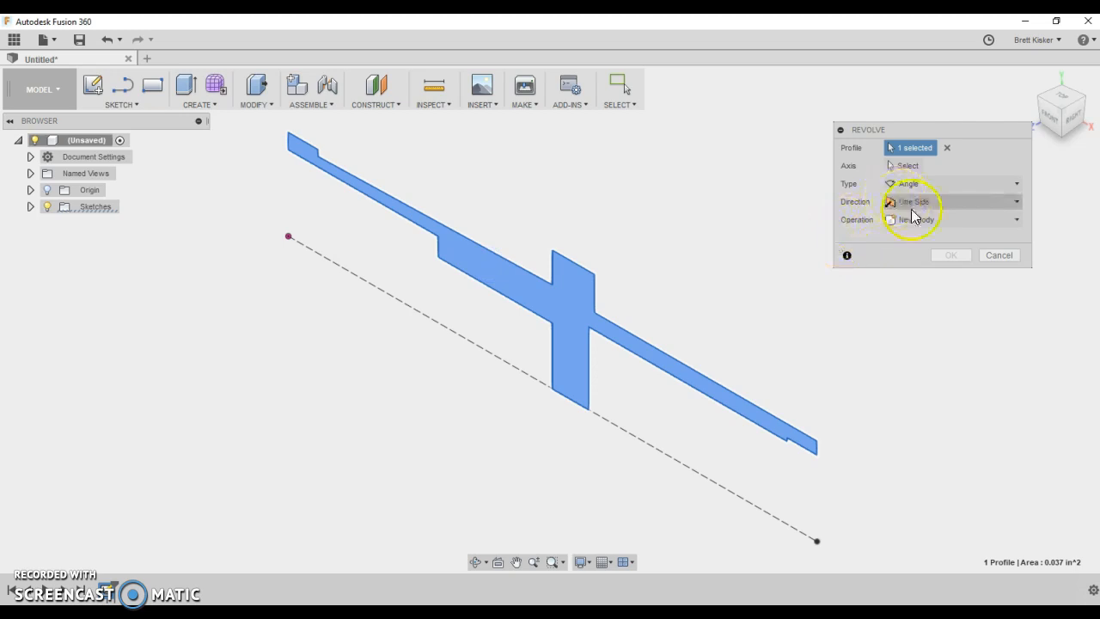
{"action": "left_click", "coordinate": [900, 165]}
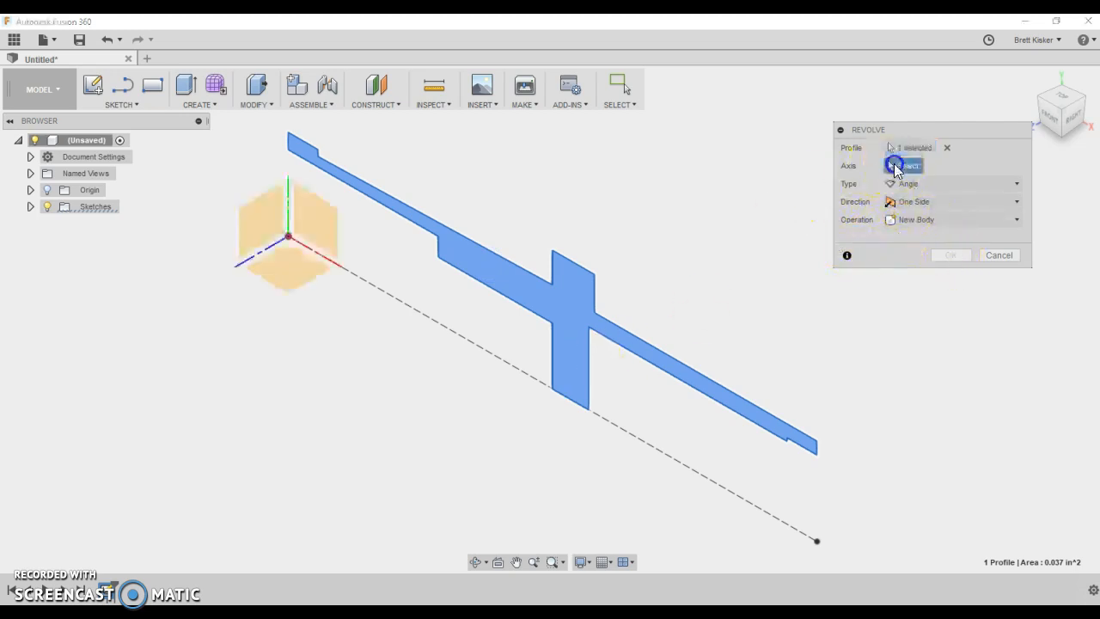
{"action": "left_click", "coordinate": [622, 429]}
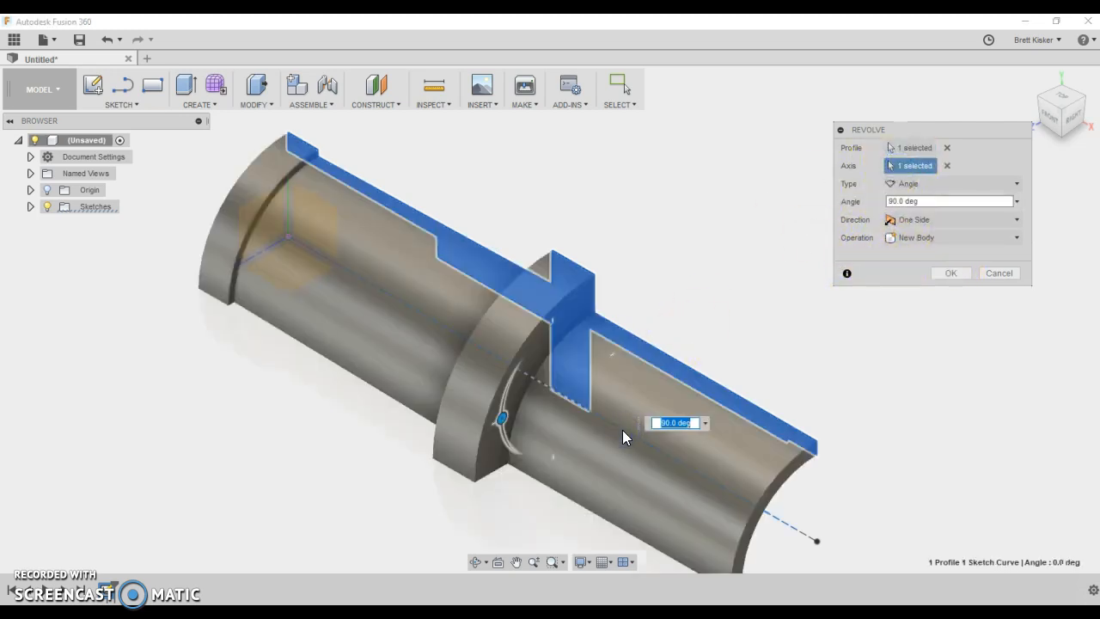
{"action": "left_click", "coordinate": [930, 183]}
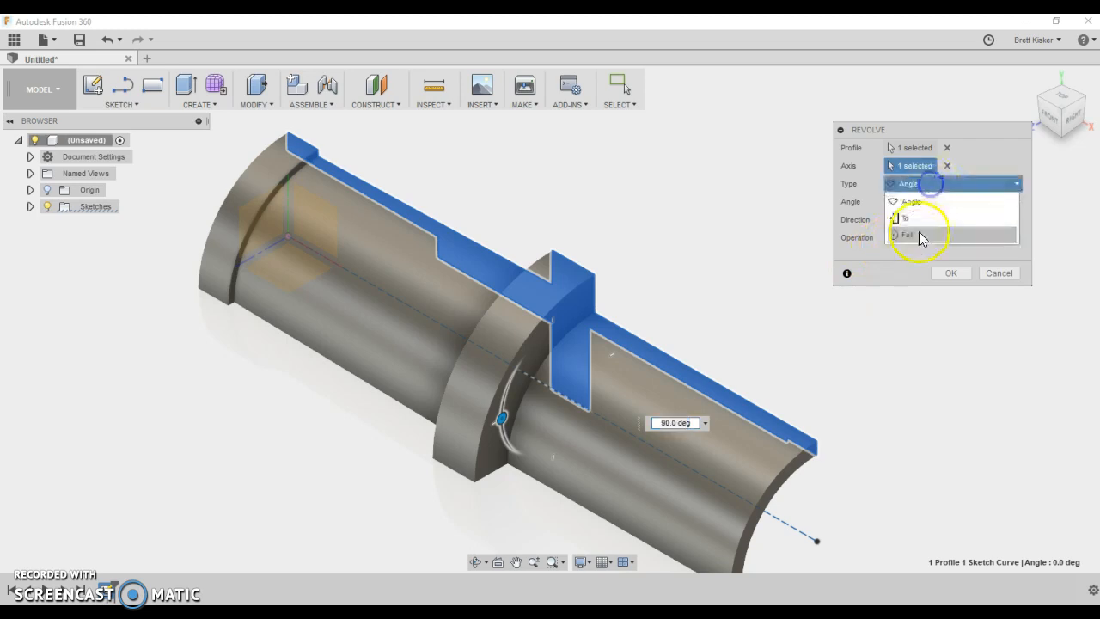
{"action": "left_click", "coordinate": [918, 236]}
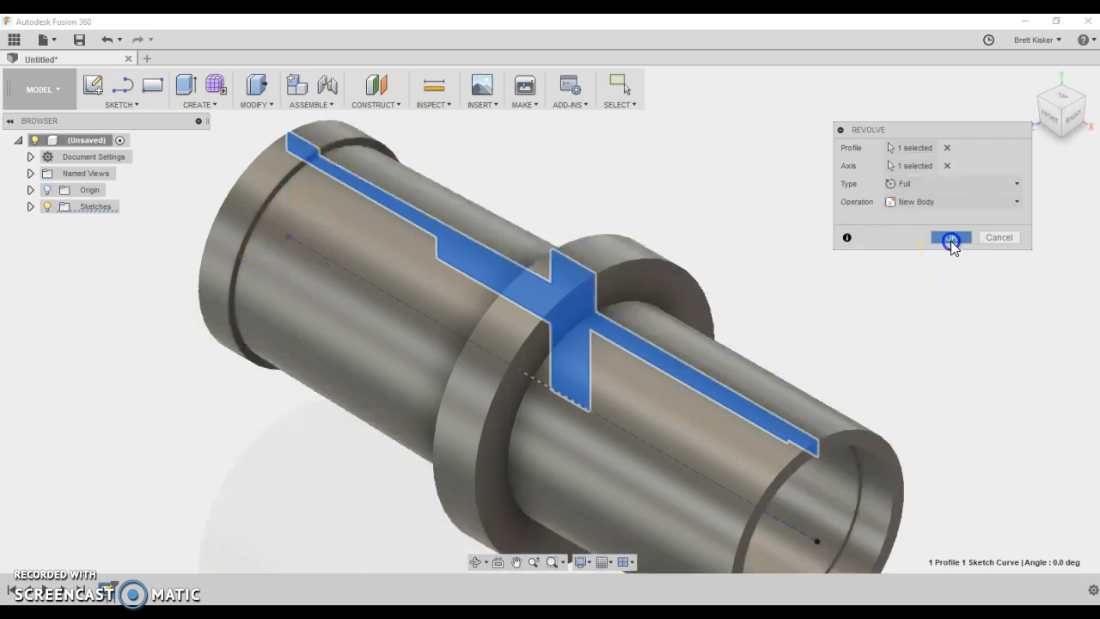
{"action": "left_click", "coordinate": [951, 241]}
Step: Inspect the whole revolved body, including its outer side and open end
{"action": "scroll", "coordinate": [889, 308], "scroll_direction": "down", "scroll_amount": 3}
{"action": "middle_click_drag", "start_coordinate": [865, 297], "coordinate": [657, 262]}
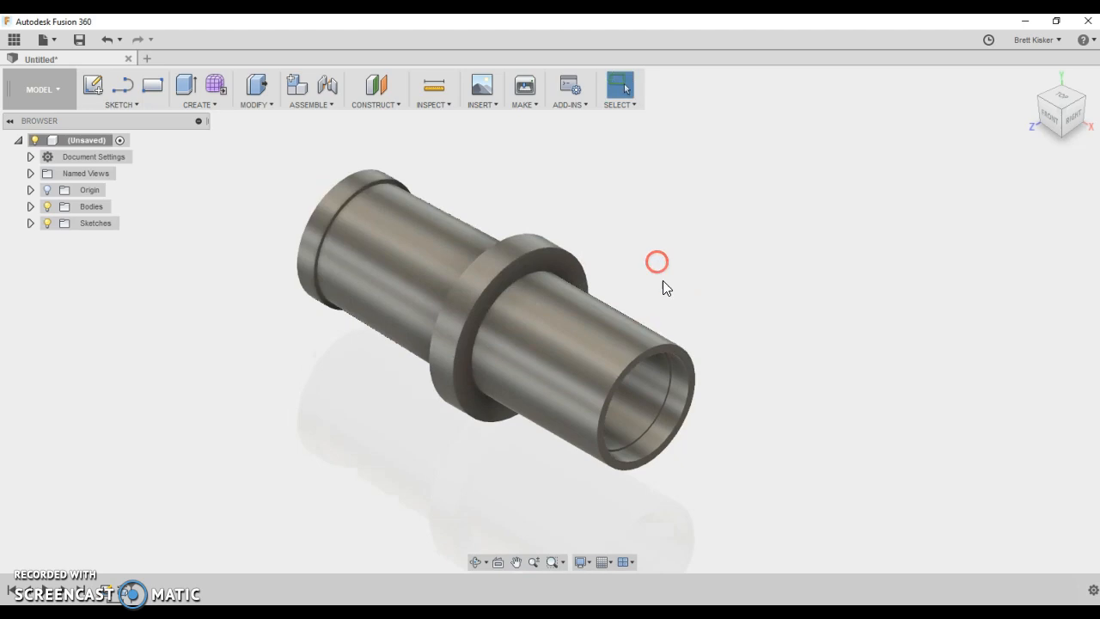
{"action": "middle_click_drag", "start_coordinate": [659, 356], "coordinate": [683, 418], "text": "shift"}
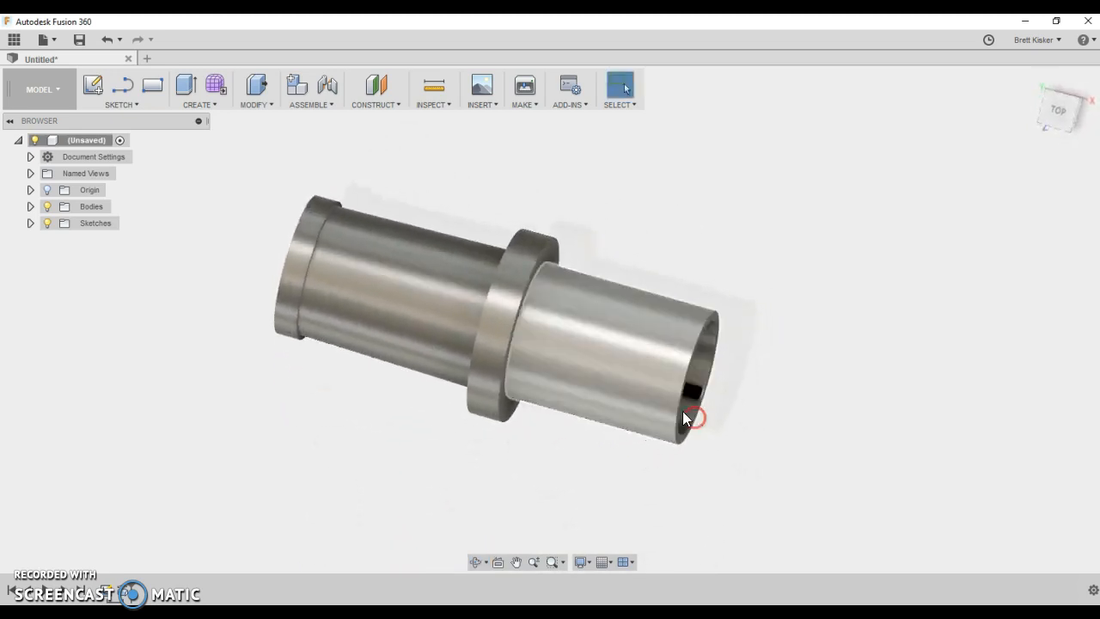